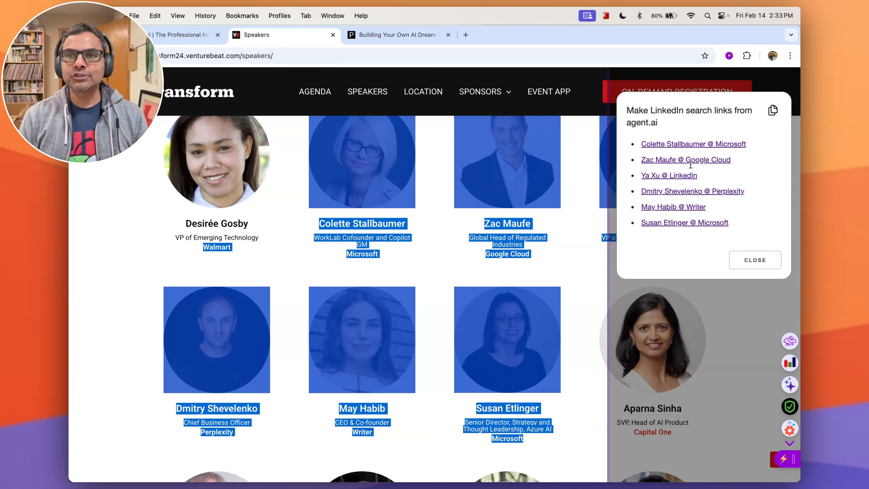
# Open the first generated LinkedIn search link, view the matching profile, then close that tab and the links panel.
pyautogui.scroll(1, 691, 154)
pyautogui.click(692, 144)
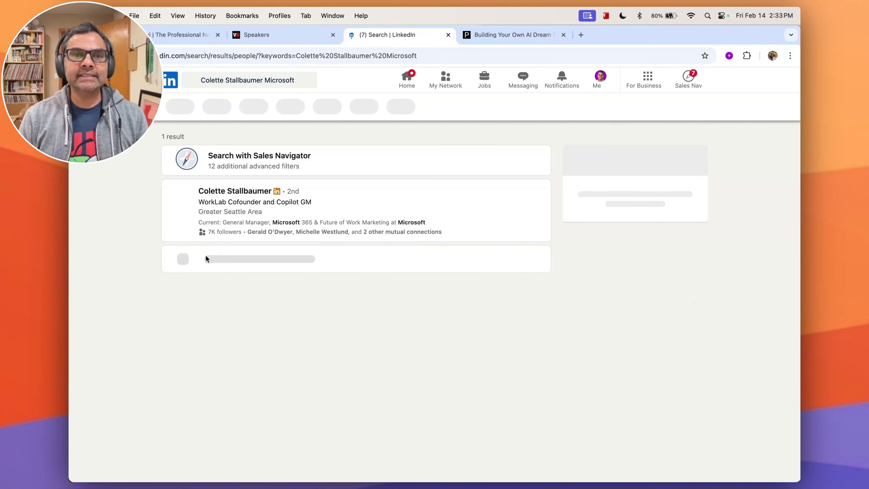
pyautogui.click(233, 193)
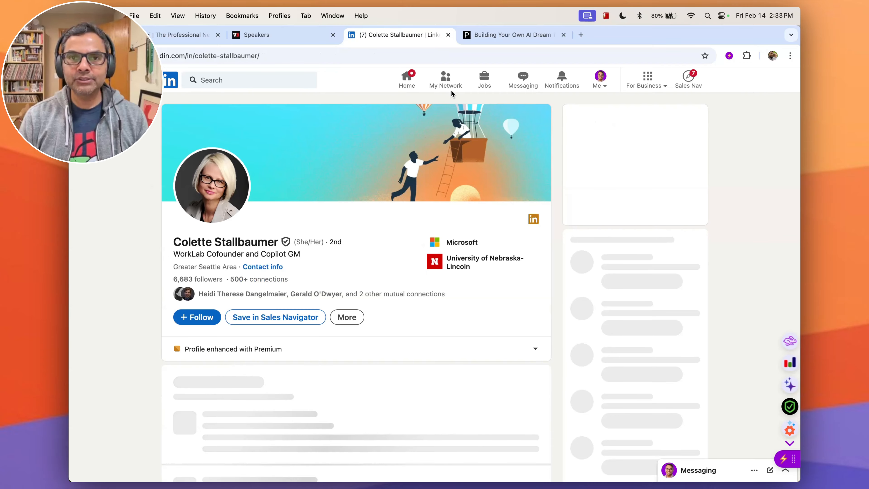
pyautogui.click(447, 35)
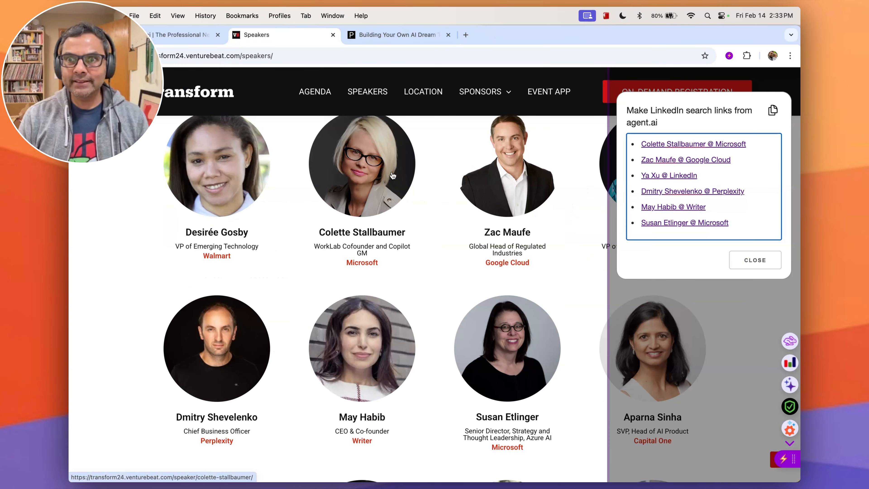
pyautogui.click(748, 265)
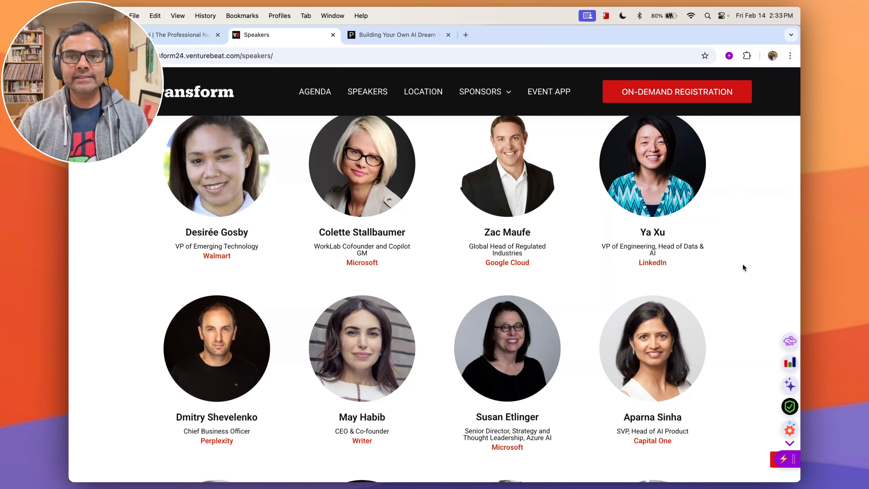
# Generate LinkedIn search links from the article's App Store paragraph and open the resulting person's profile search.
pyautogui.click(365, 37)
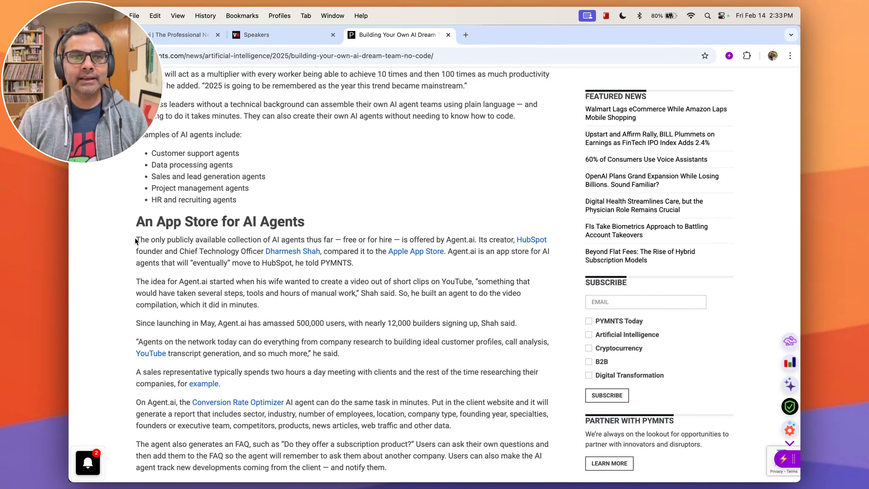
pyautogui.moveTo(135, 241); pyautogui.dragTo(367, 259)
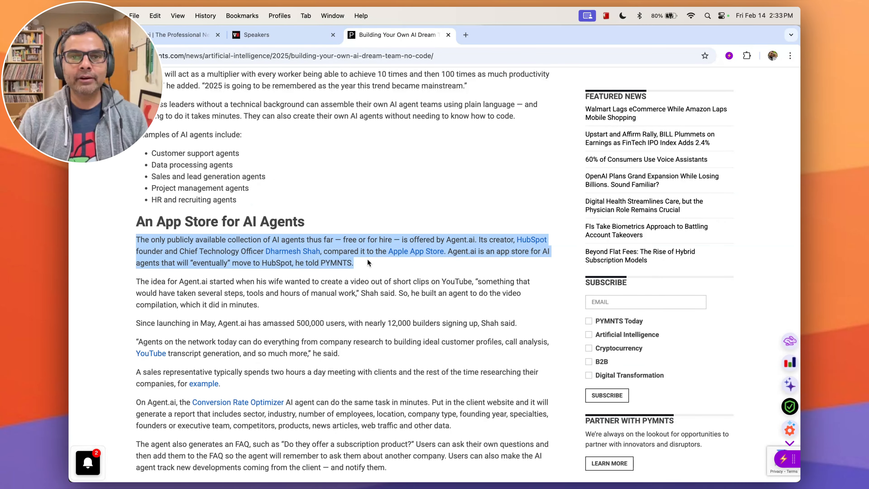
pyautogui.click(794, 426)
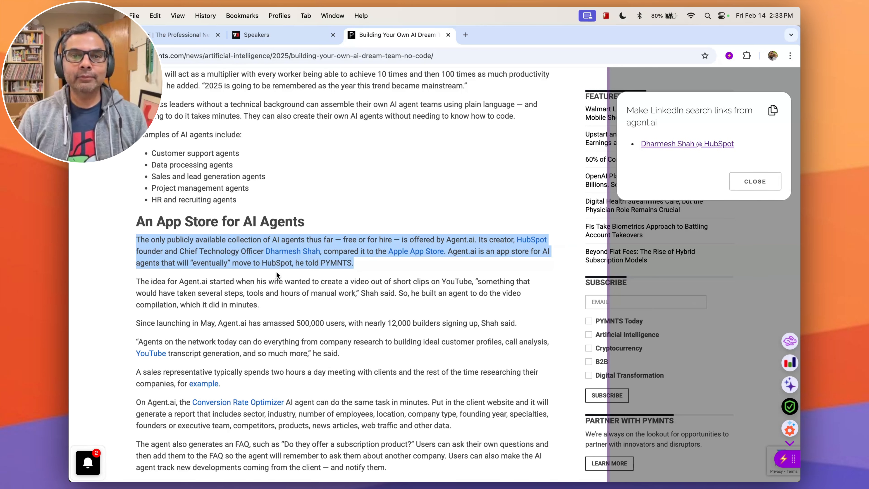
pyautogui.click(692, 145)
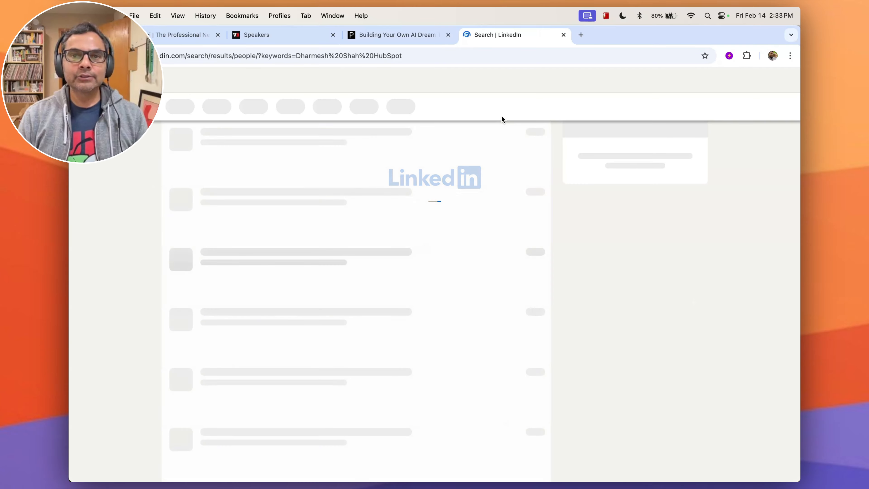
pyautogui.click(223, 194)
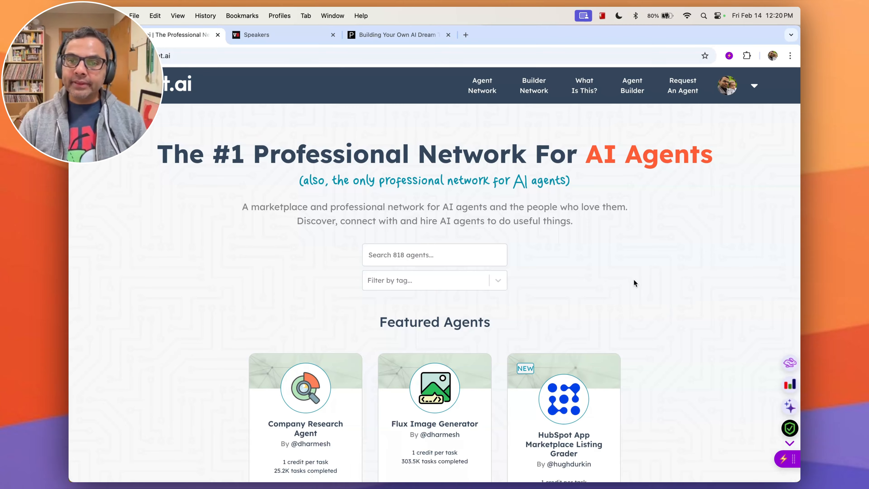
# Open the Generate LinkedIn Search Links agent in the Agent Builder and show its actions.
pyautogui.scroll(-15, 662, 281)
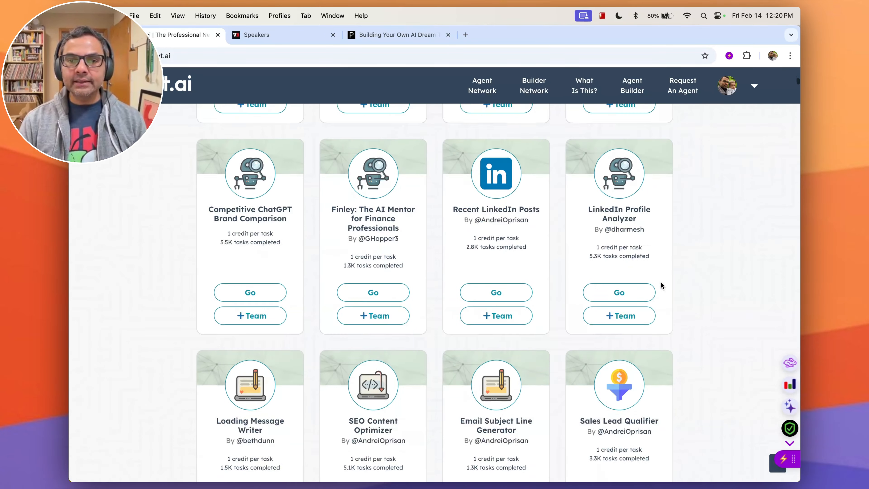
pyautogui.scroll(15, 660, 287)
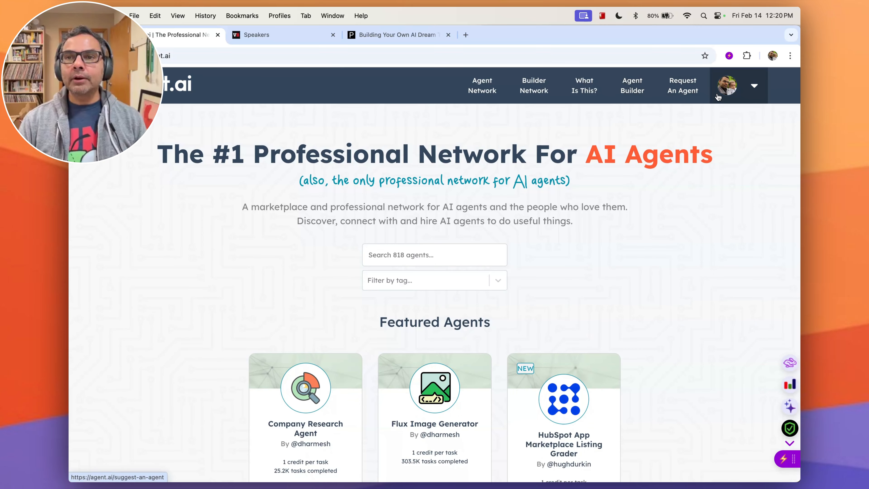
pyautogui.click(637, 93)
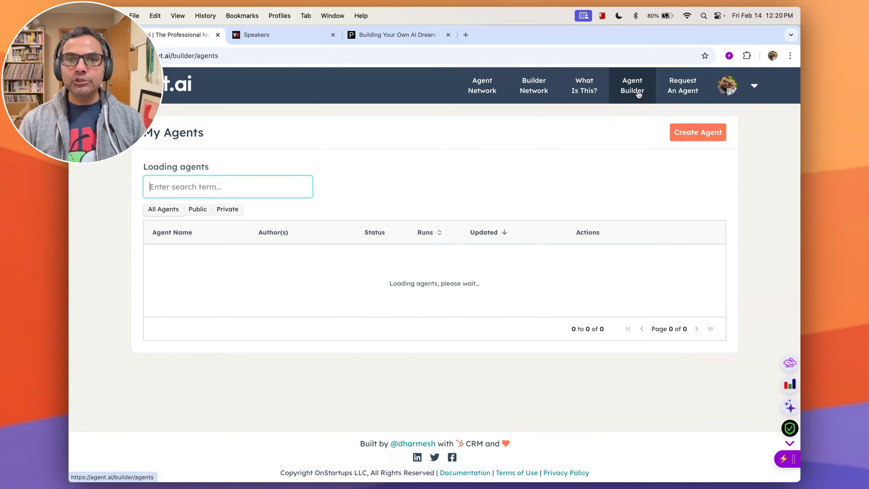
pyautogui.click(605, 254)
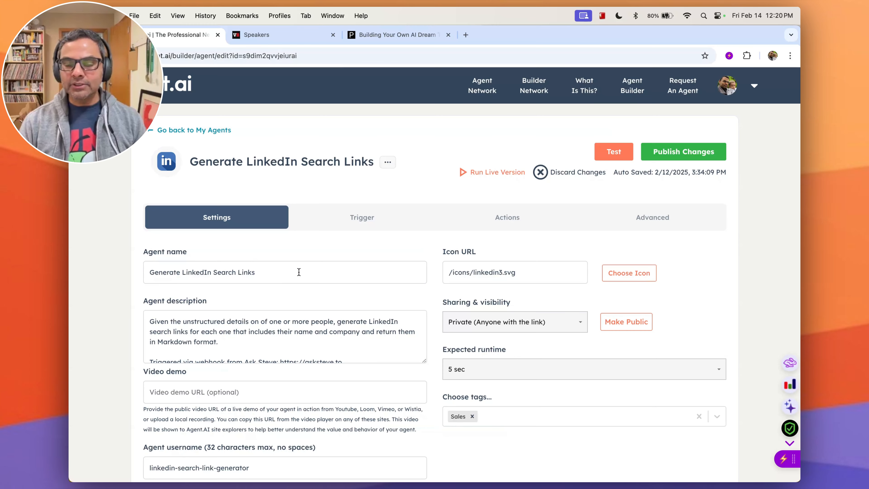
pyautogui.click(510, 224)
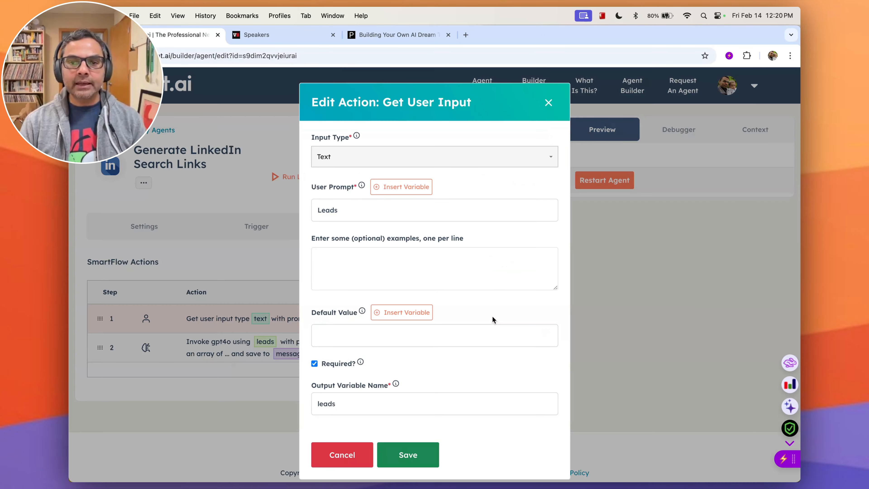
# Inspect the Get User Input action's settings and input type options, cancelling without changes.
pyautogui.click(493, 318)
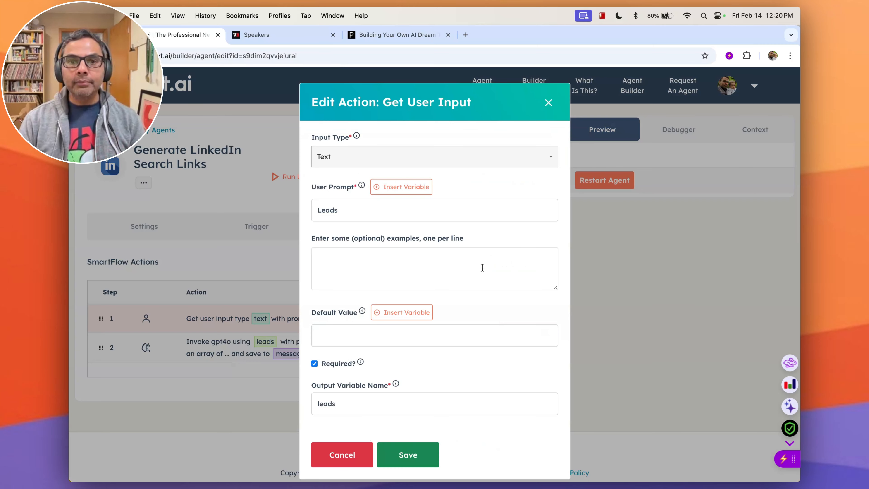
pyautogui.doubleClick(344, 400)
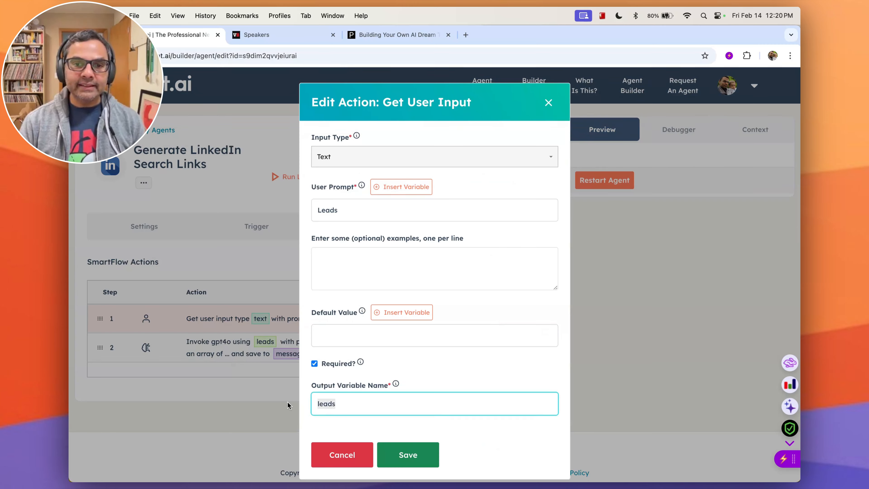
pyautogui.click(338, 458)
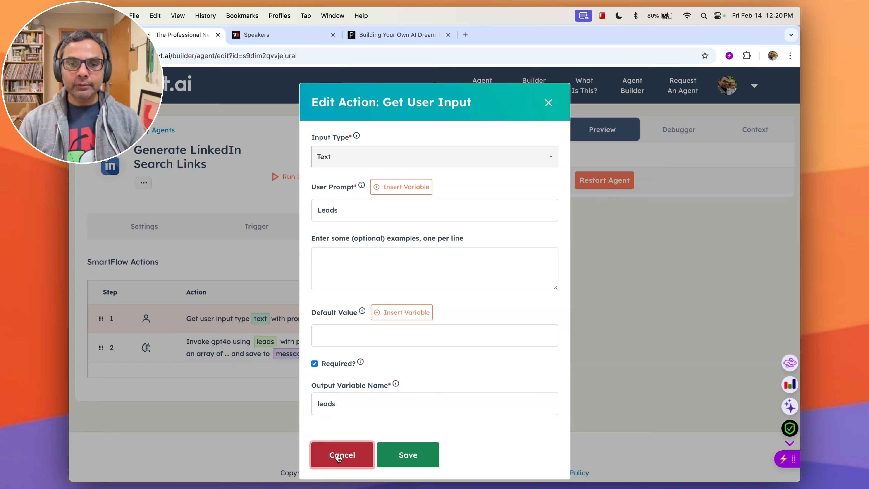
pyautogui.click(472, 164)
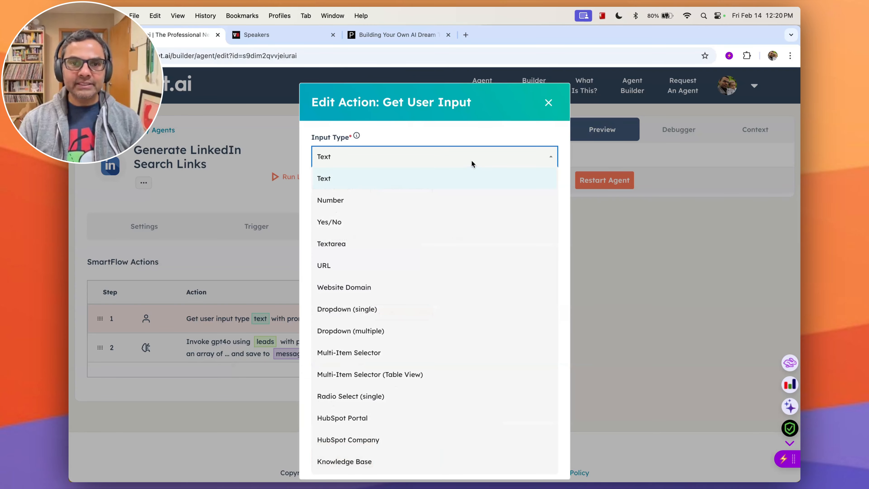
pyautogui.click(452, 137)
pyautogui.click(338, 458)
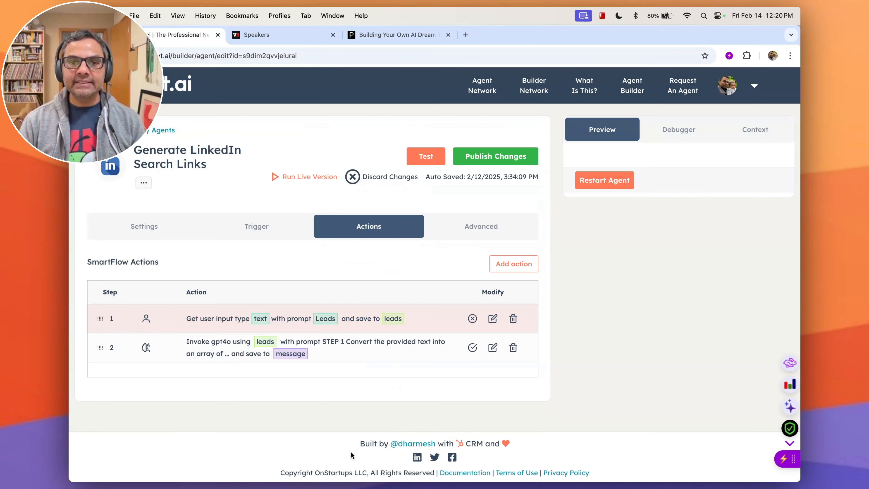
# Open the GenAI action and review the available LLM engine options.
pyautogui.click(493, 347)
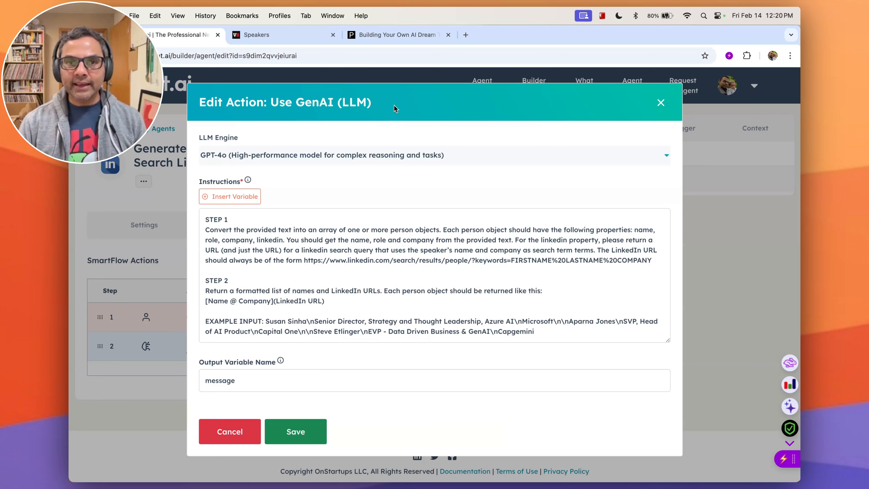
pyautogui.click(483, 157)
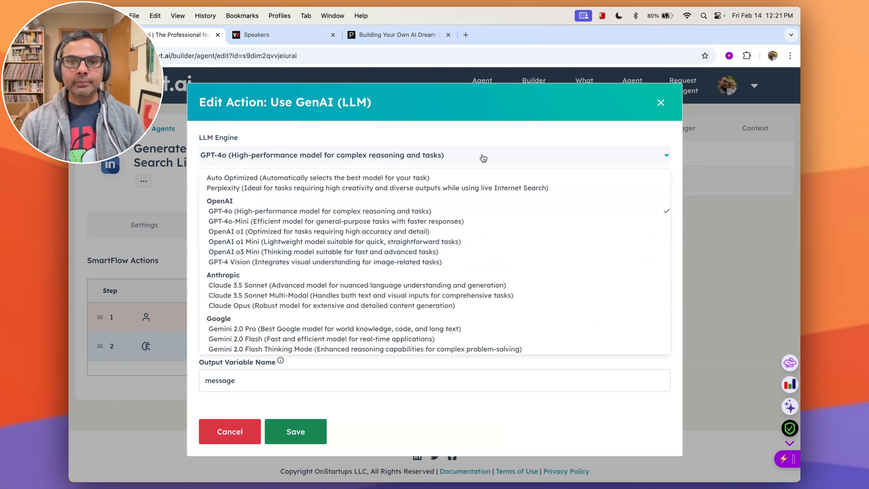
pyautogui.scroll(-5, 483, 219)
pyautogui.scroll(5, 475, 220)
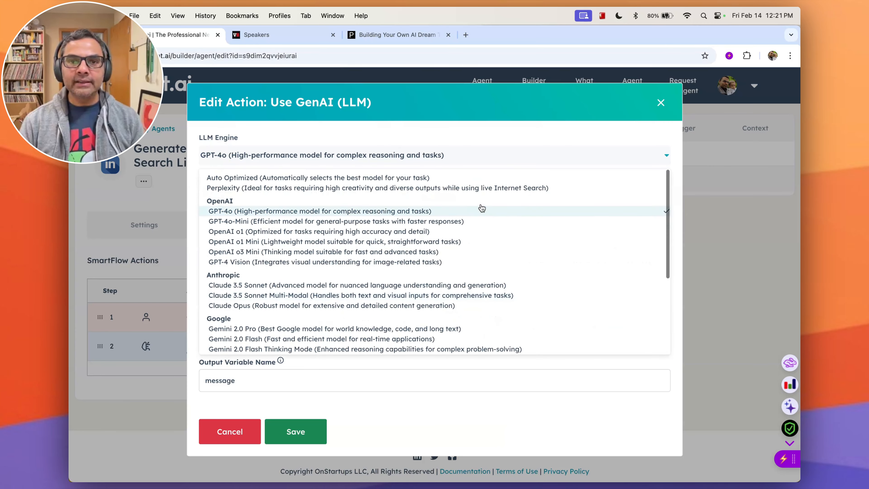
pyautogui.click(471, 133)
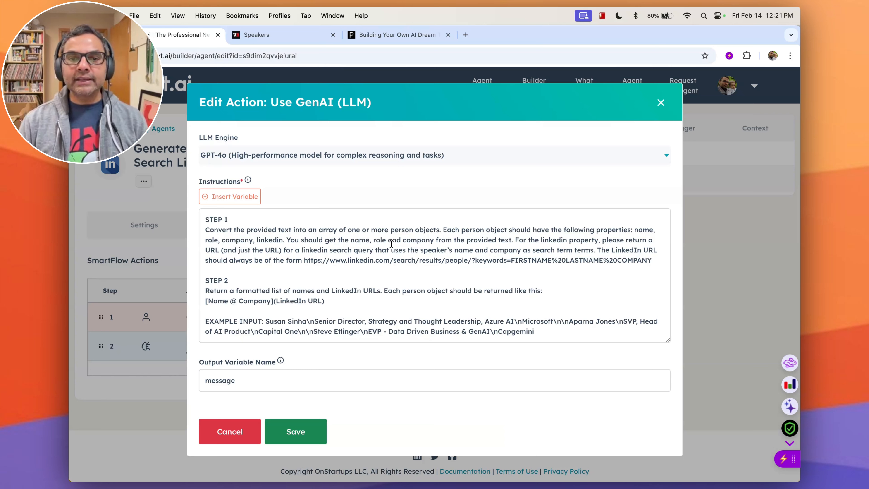
# Review the GenAI action's instructions and examples, then cancel the edit.
pyautogui.moveTo(304, 260); pyautogui.dragTo(653, 262)
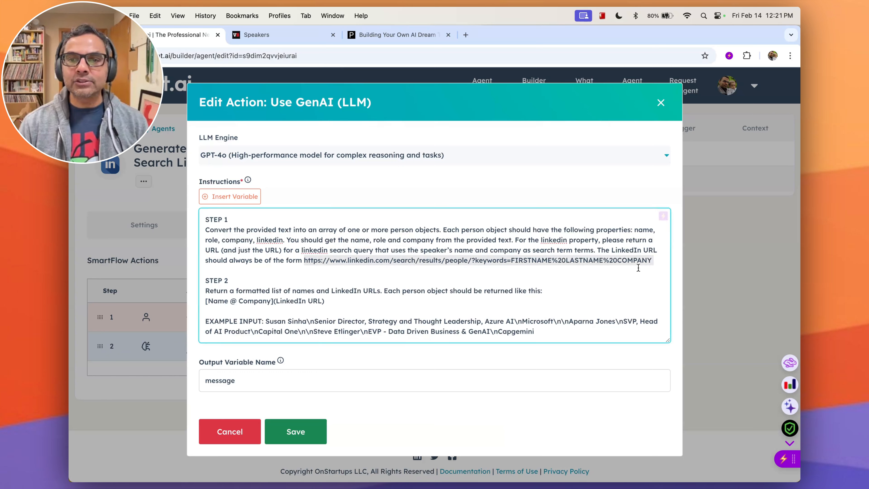
pyautogui.scroll(-3, 528, 290)
pyautogui.moveTo(337, 255); pyautogui.dragTo(202, 253)
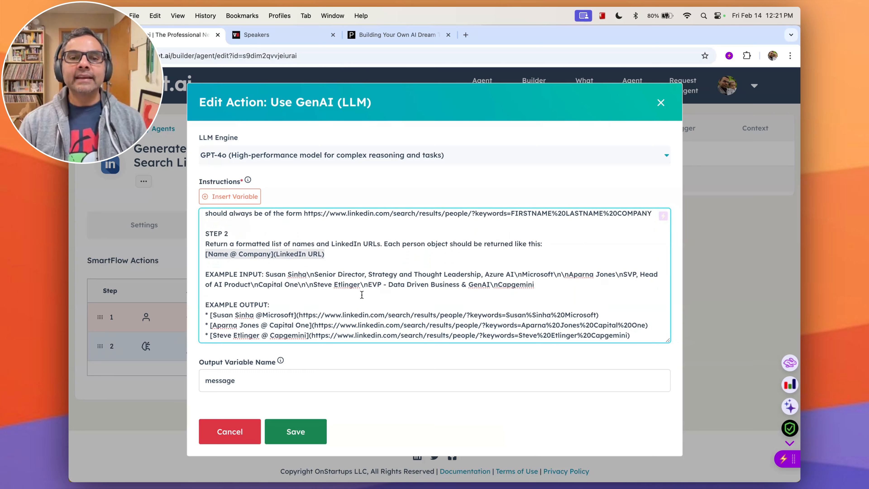
pyautogui.moveTo(549, 287); pyautogui.dragTo(181, 285)
pyautogui.click(378, 314)
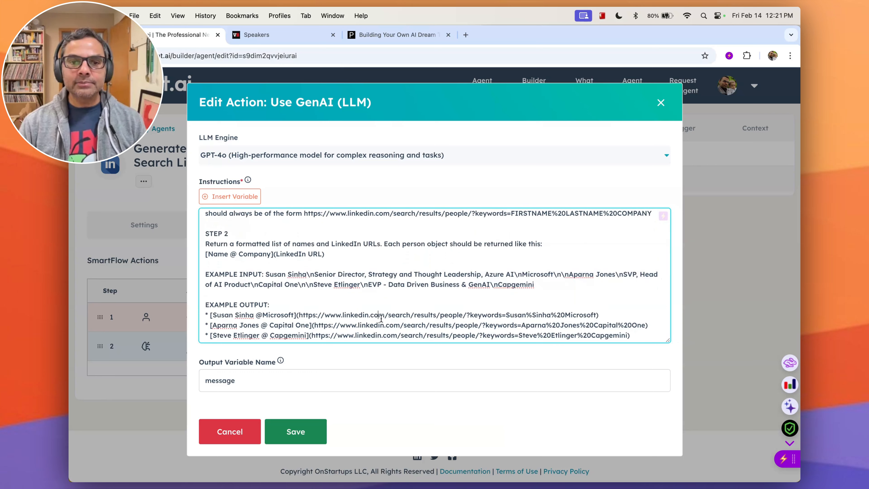
pyautogui.scroll(-2, 379, 318)
pyautogui.moveTo(260, 321); pyautogui.dragTo(233, 322)
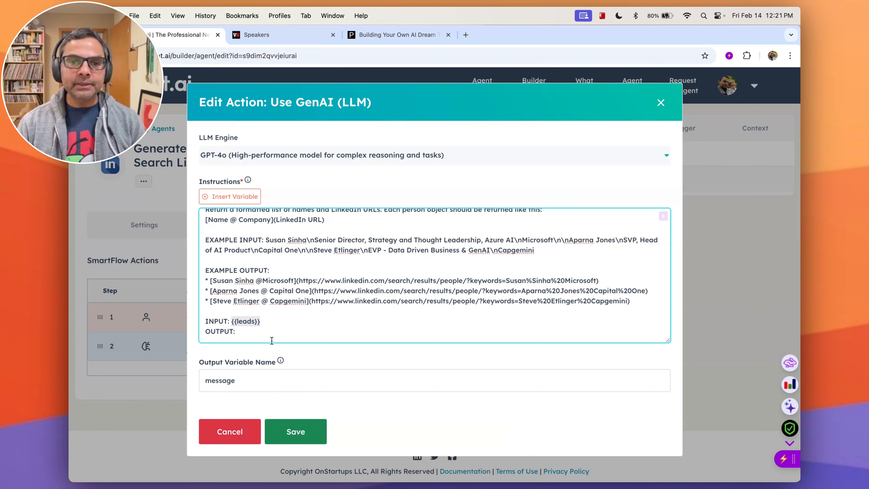
pyautogui.click(246, 431)
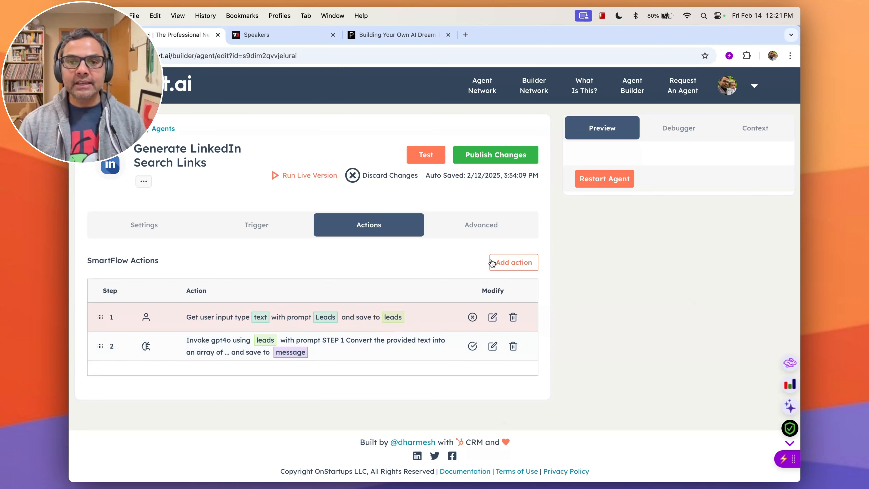
# Browse the action categories offered when adding a new action to the agent.
pyautogui.click(511, 263)
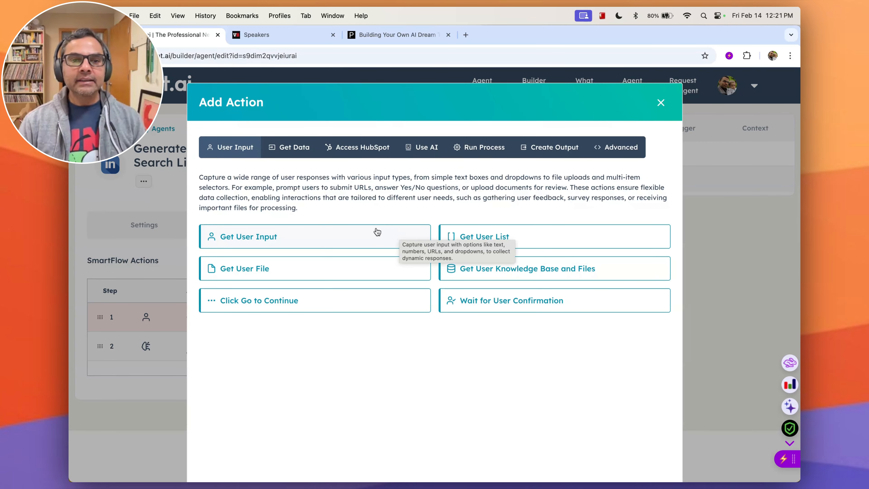
pyautogui.click(296, 150)
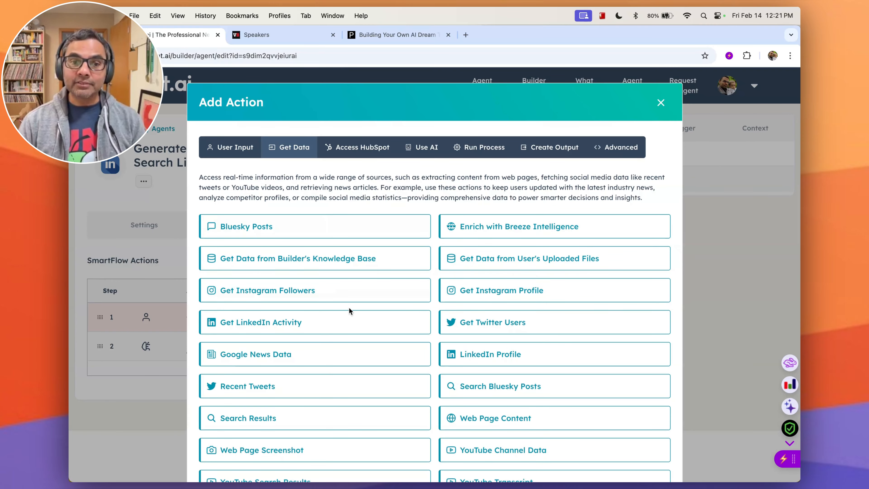
pyautogui.scroll(-1, 349, 313)
pyautogui.scroll(-2, 348, 313)
pyautogui.scroll(3, 348, 311)
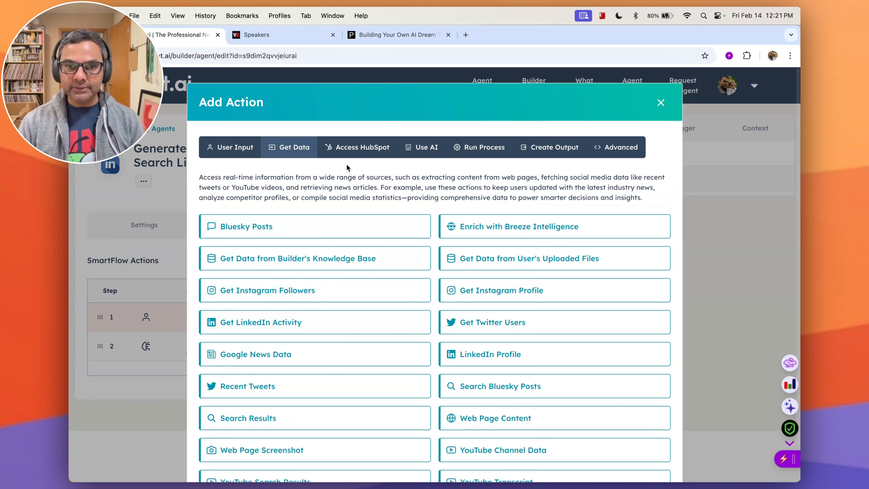
pyautogui.click(361, 146)
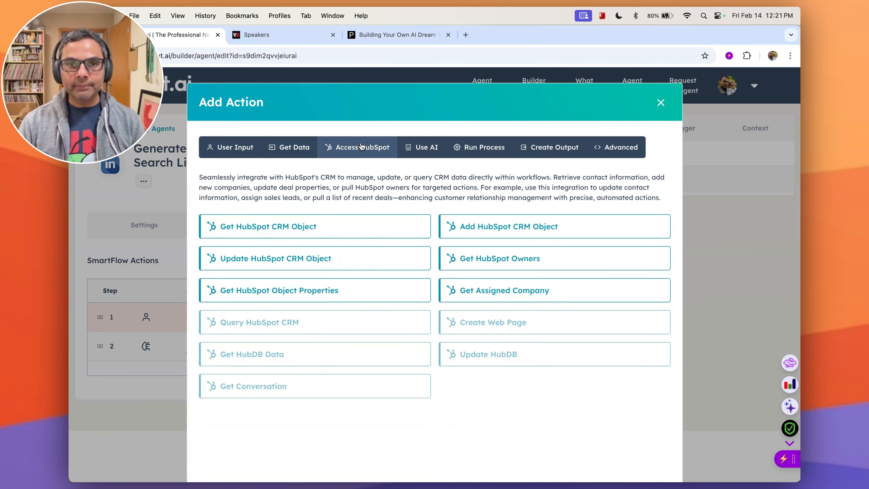
pyautogui.click(435, 150)
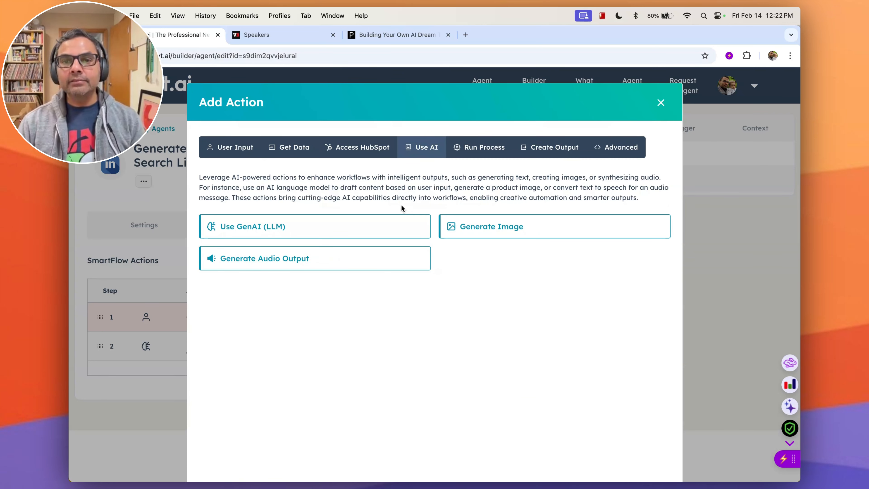
pyautogui.click(482, 152)
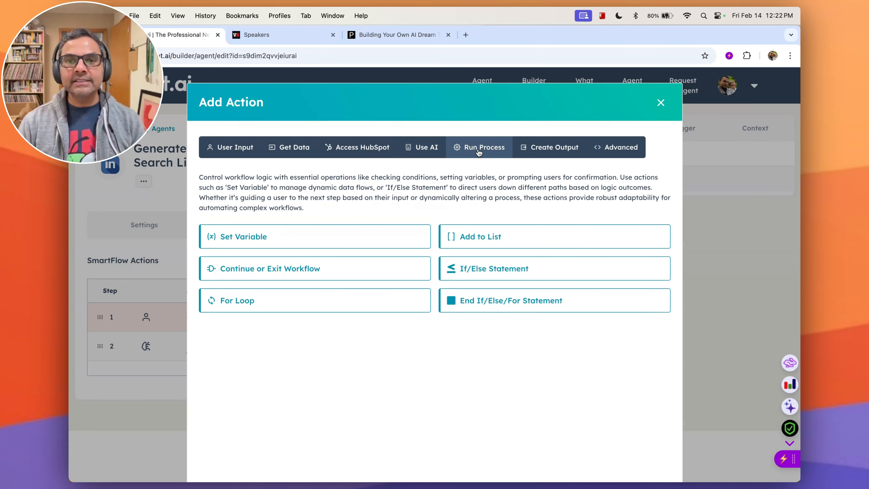
pyautogui.click(545, 149)
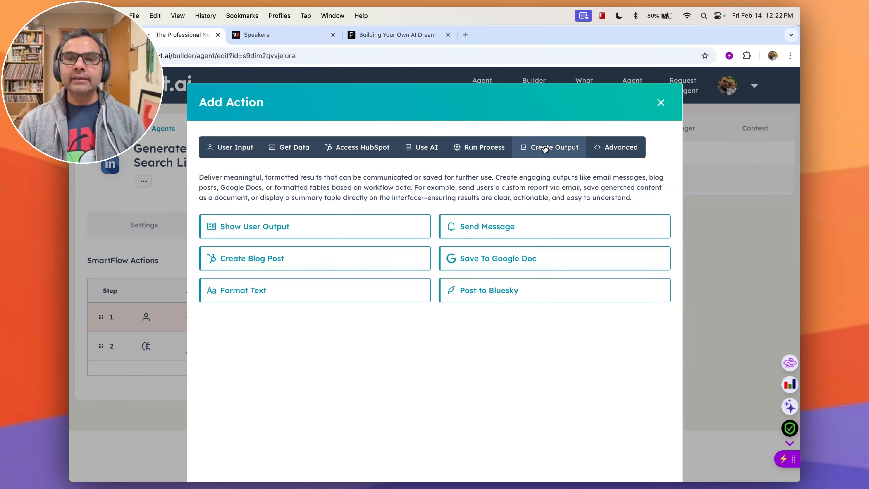
# Review the Advanced action category, then close the Add Action dialog.
pyautogui.click(617, 150)
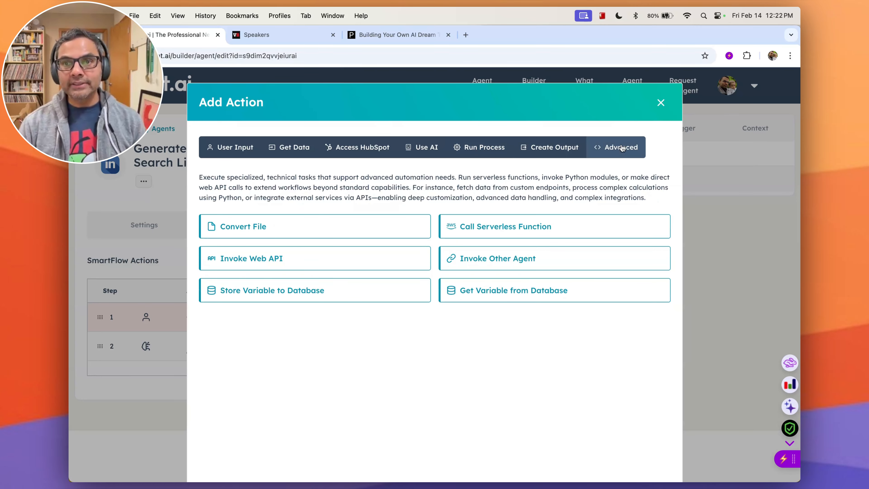
pyautogui.click(660, 104)
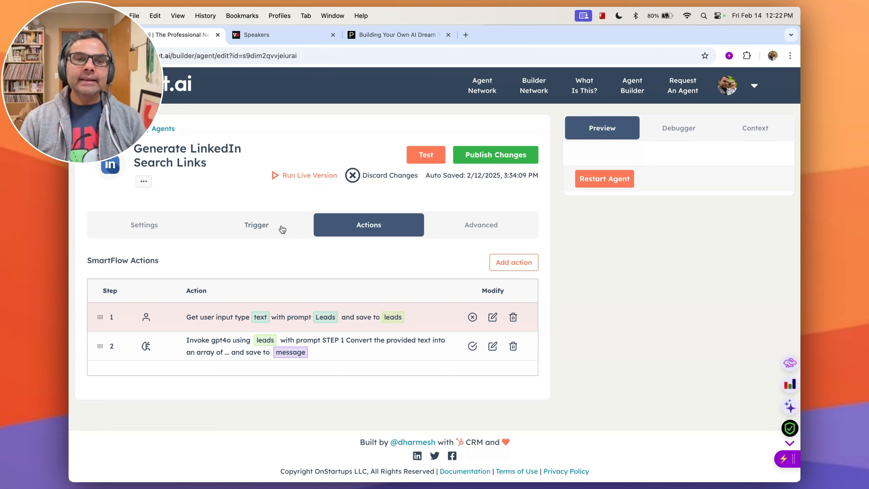
# Inspect the agent's Trigger settings, including the Webhook POST URL and example CURL command.
pyautogui.click(259, 232)
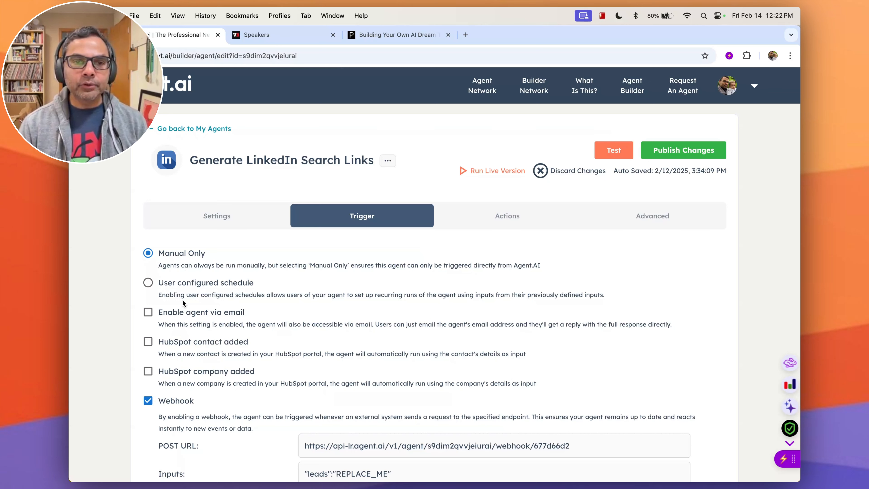
pyautogui.scroll(-2, 215, 337)
pyautogui.scroll(-1, 212, 341)
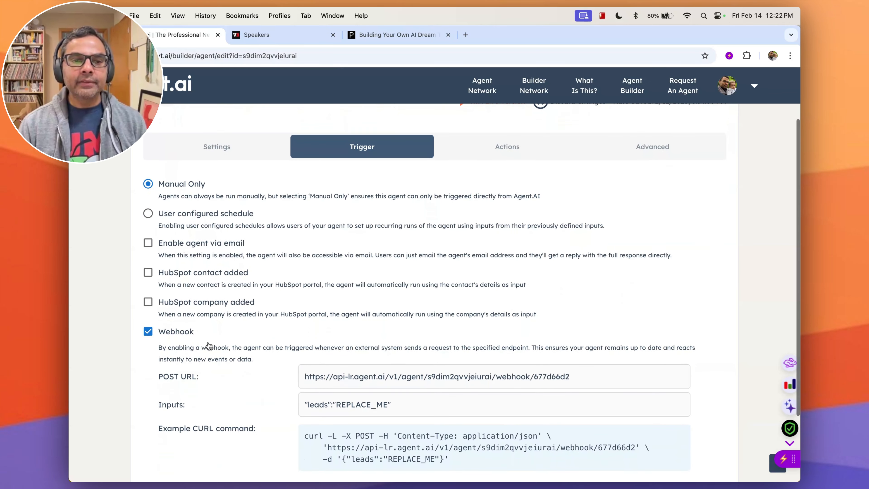
pyautogui.scroll(-2, 178, 351)
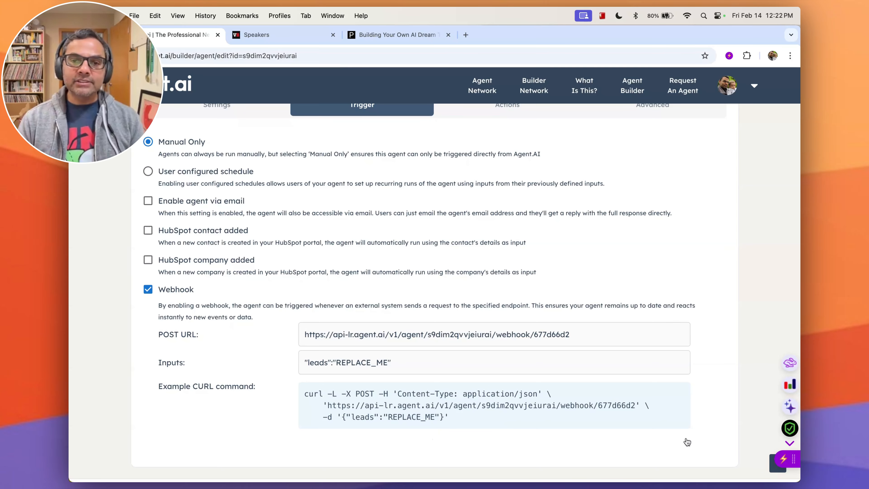
pyautogui.scroll(3, 687, 442)
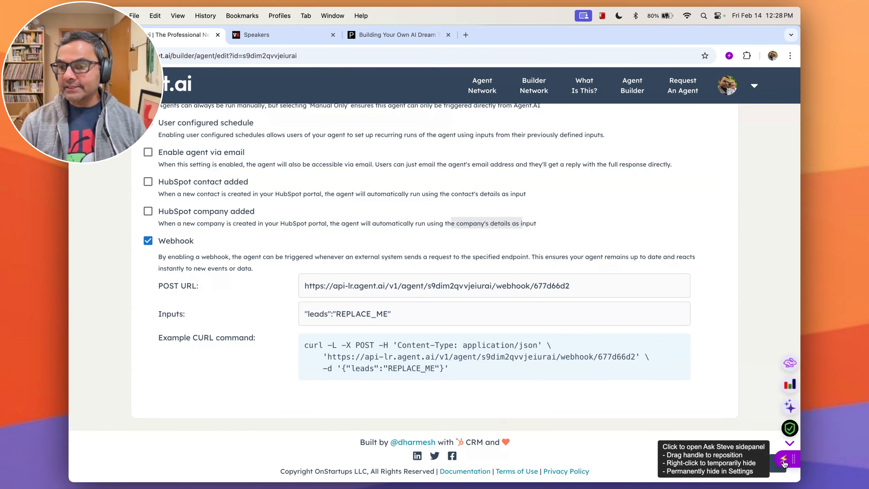
# Open the Ask Steve side panel and create a new tool named 'Make LinkedIn search links from agent.ai'.
pyautogui.click(784, 466)
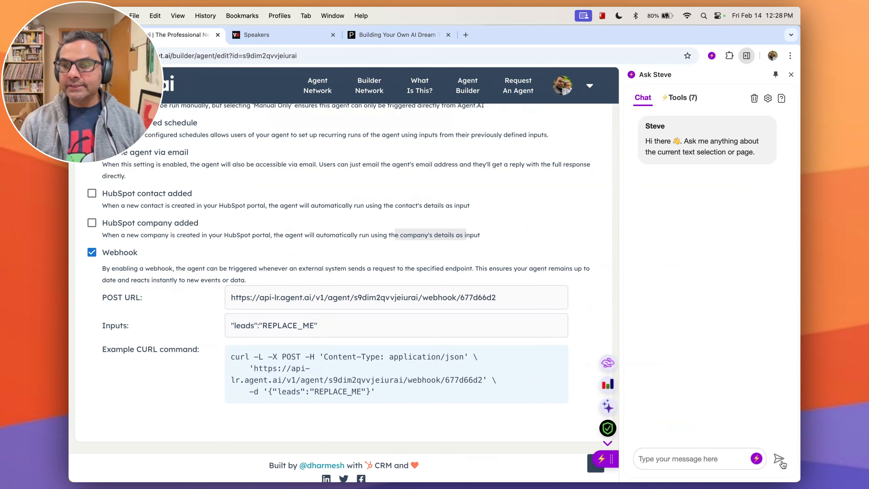
pyautogui.click(679, 98)
pyautogui.click(772, 121)
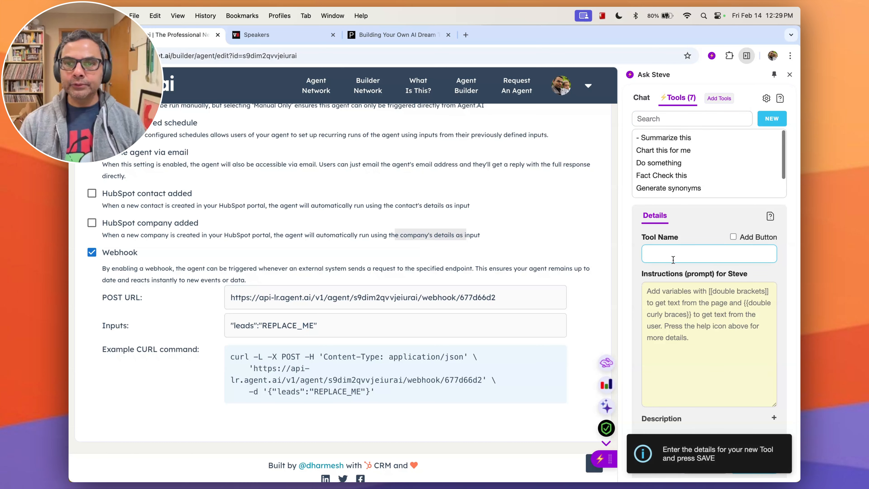
pyautogui.write('Mn')
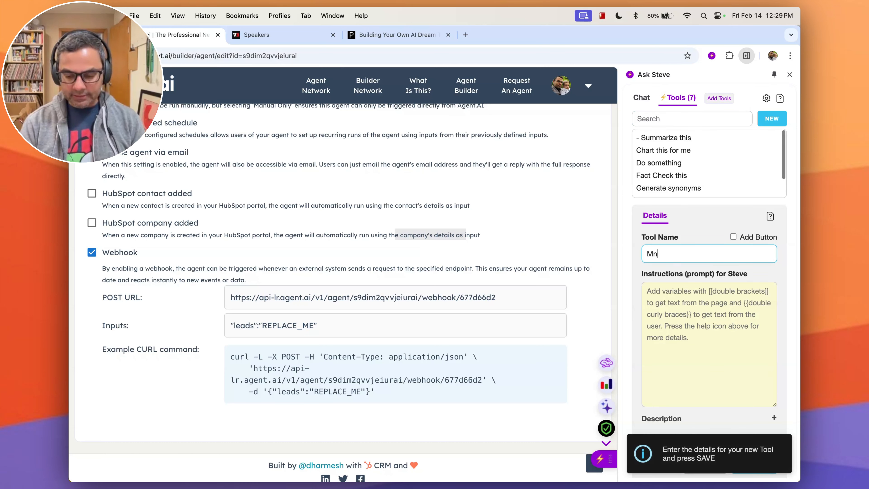
pyautogui.write('ake')
pyautogui.press('BackSpace')
pyautogui.write('e ')
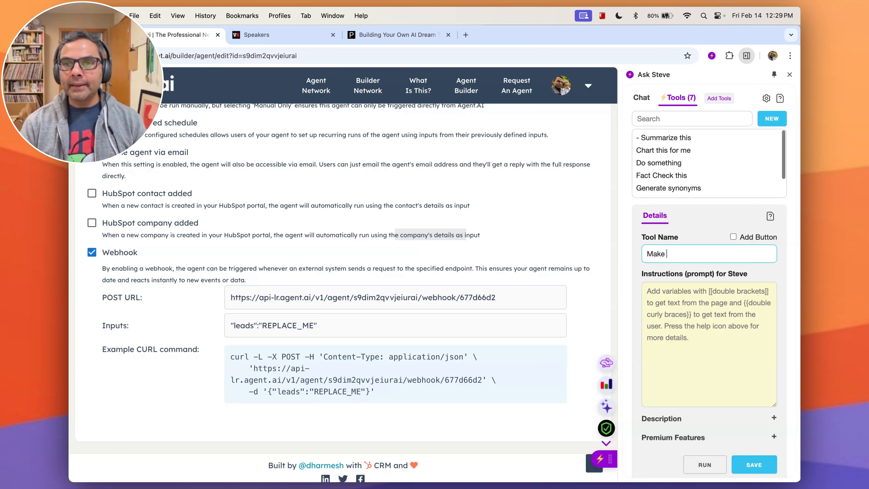
pyautogui.write('LinkedIn search li')
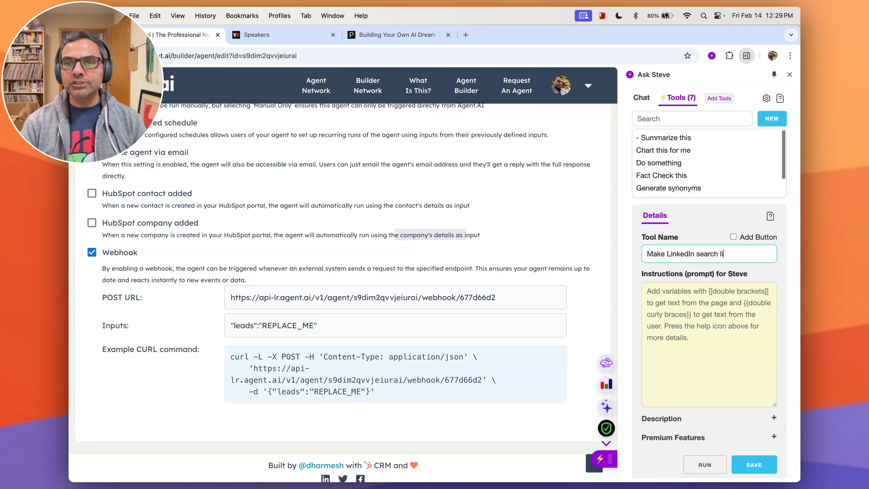
pyautogui.write('nks from agent.ai')
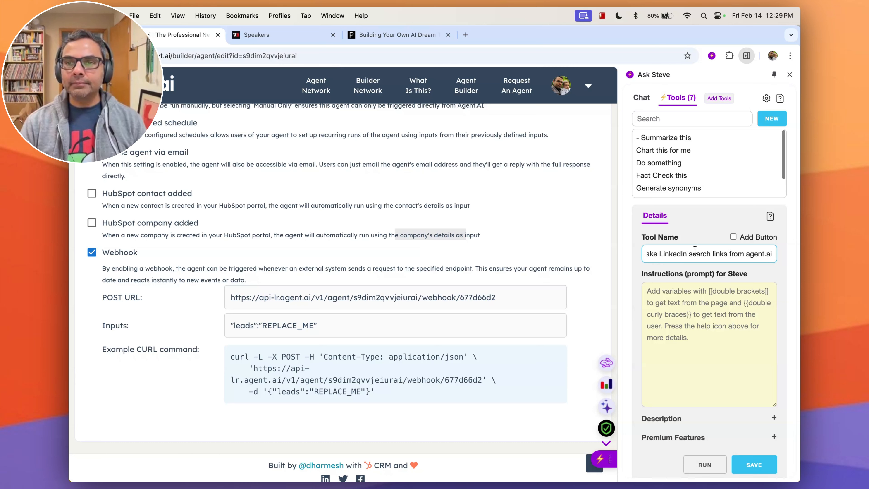
# Enable Add Button for the tool and set its instructions prompt to [[leads]].
pyautogui.click(733, 237)
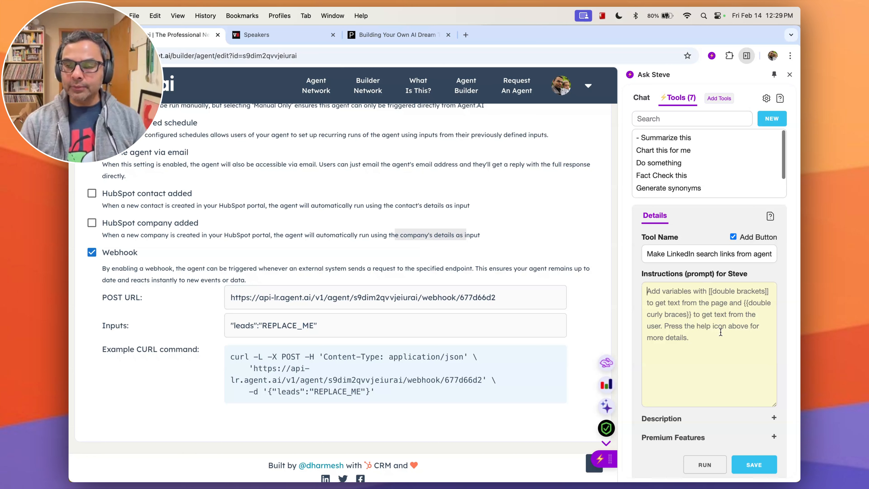
pyautogui.write('[[leads]')
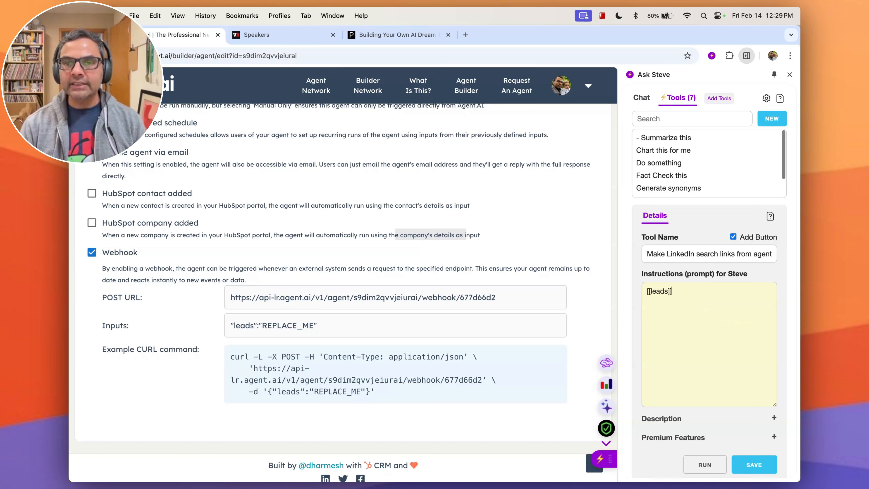
pyautogui.moveTo(671, 291); pyautogui.dragTo(640, 295)
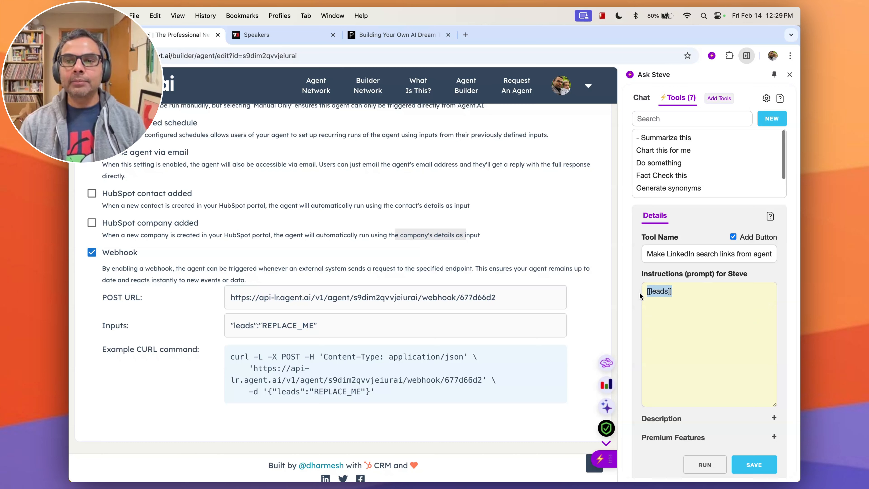
pyautogui.click(694, 295)
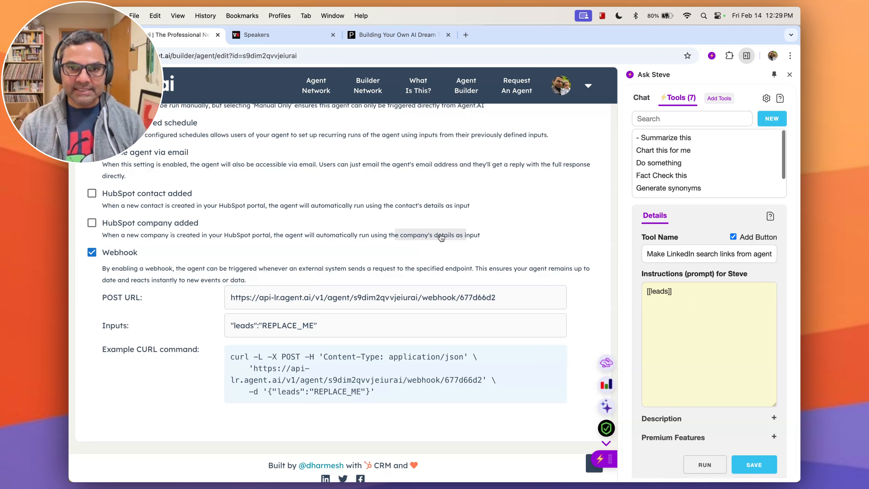
pyautogui.click(446, 252)
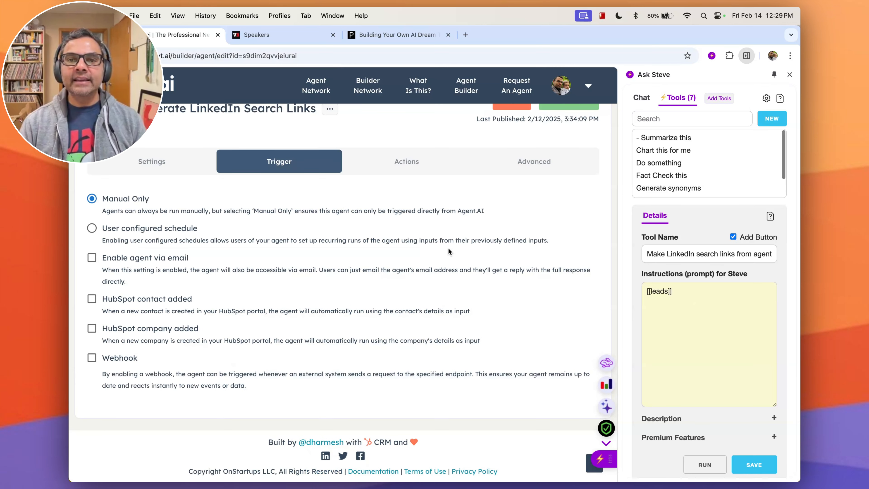
pyautogui.click(260, 368)
pyautogui.scroll(-5, 440, 339)
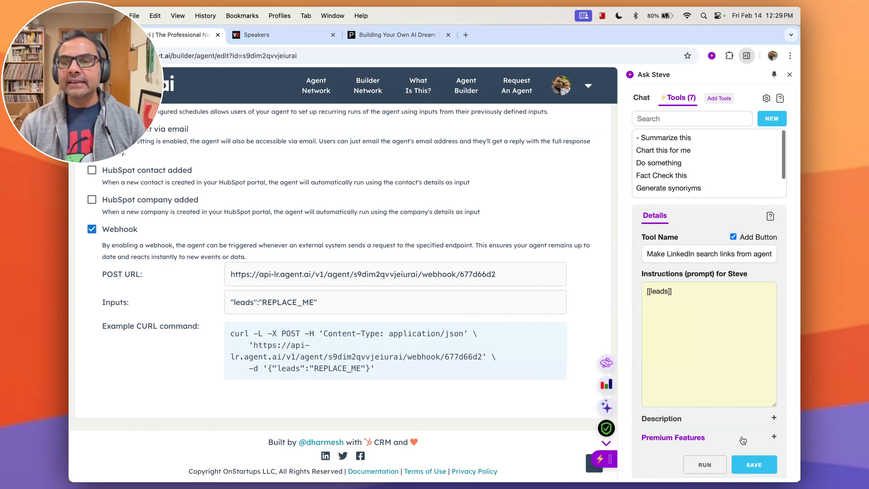
# Expand the tool's Premium Features and set Send to to API / Webhook.
pyautogui.click(771, 438)
pyautogui.scroll(-3, 738, 428)
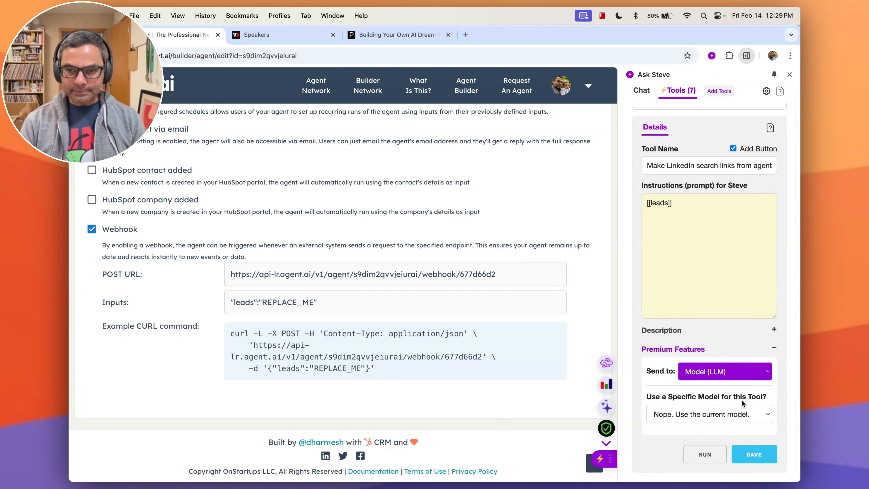
pyautogui.moveTo(741, 399)
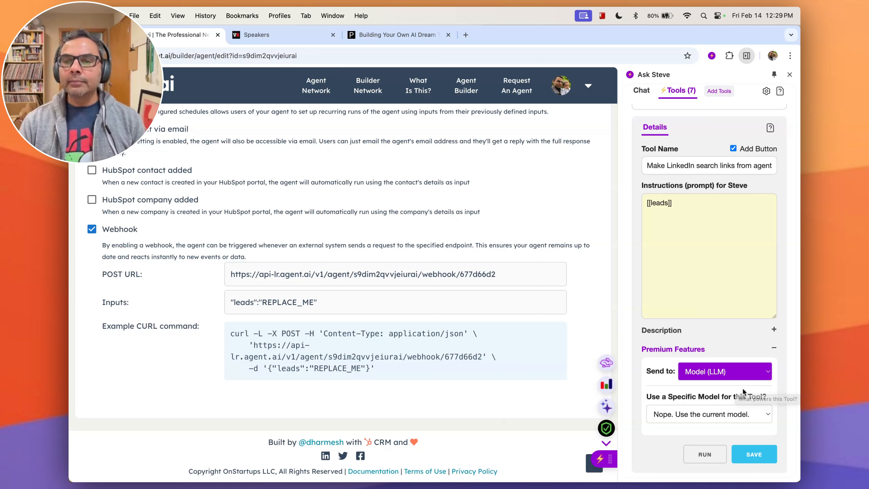
pyautogui.click(743, 374)
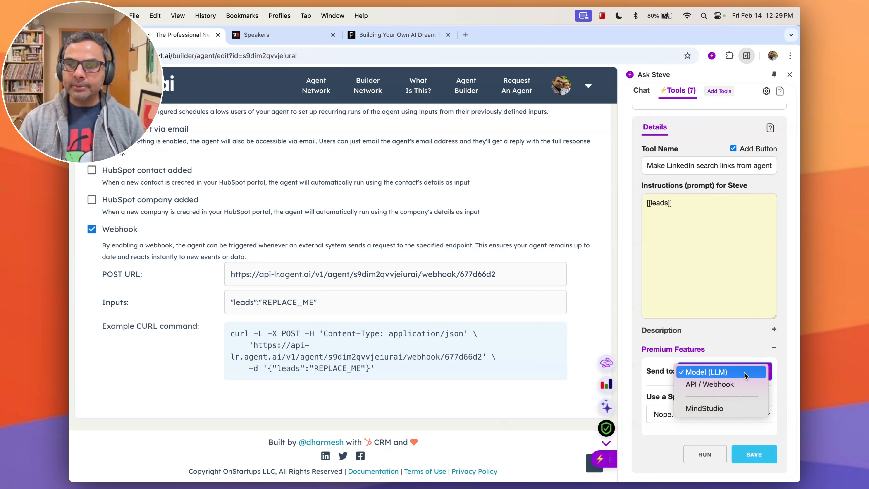
pyautogui.click(738, 387)
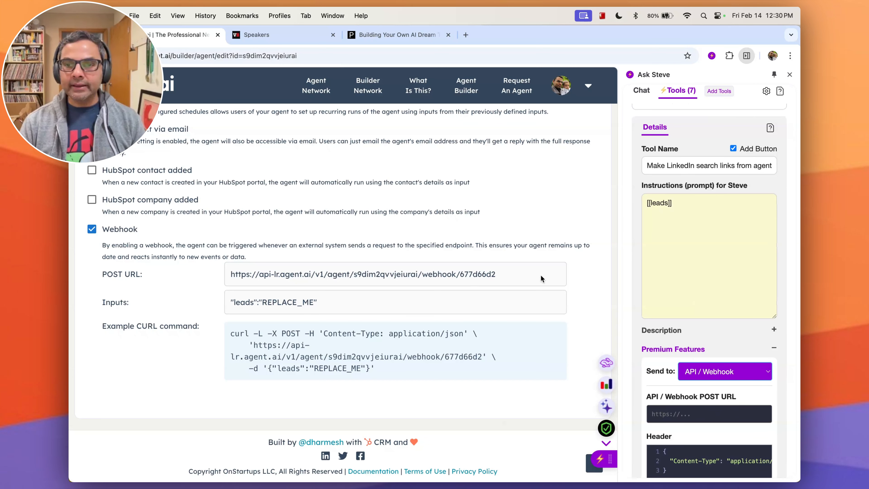
# Copy the agent's webhook POST URL into the tool's API / Webhook POST URL field.
pyautogui.moveTo(535, 276); pyautogui.dragTo(229, 278)
pyautogui.press('super+c')
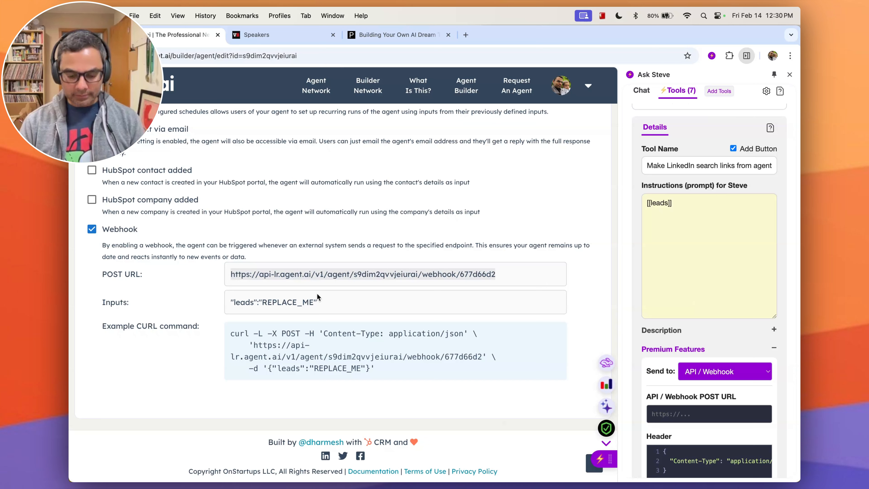
pyautogui.click(692, 413)
pyautogui.press('super+v')
pyautogui.scroll(-4, 701, 439)
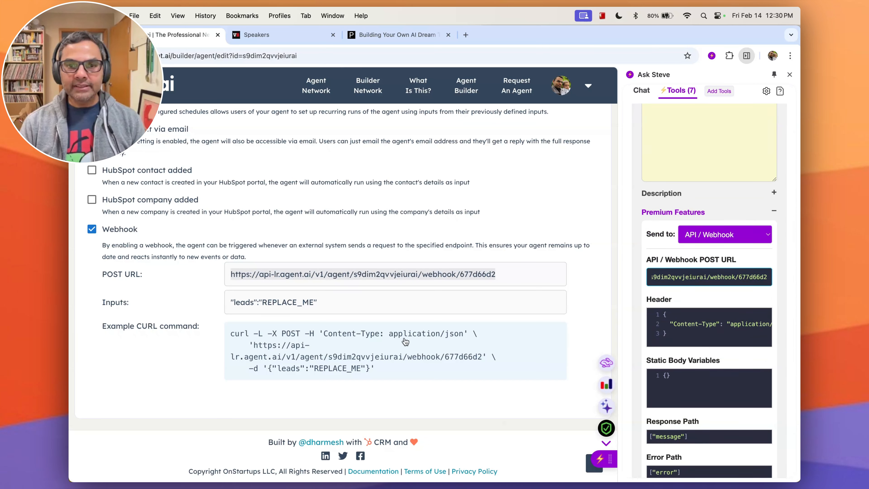
# Set the tool's Response Path to "response" and save the tool.
pyautogui.scroll(-2, 691, 380)
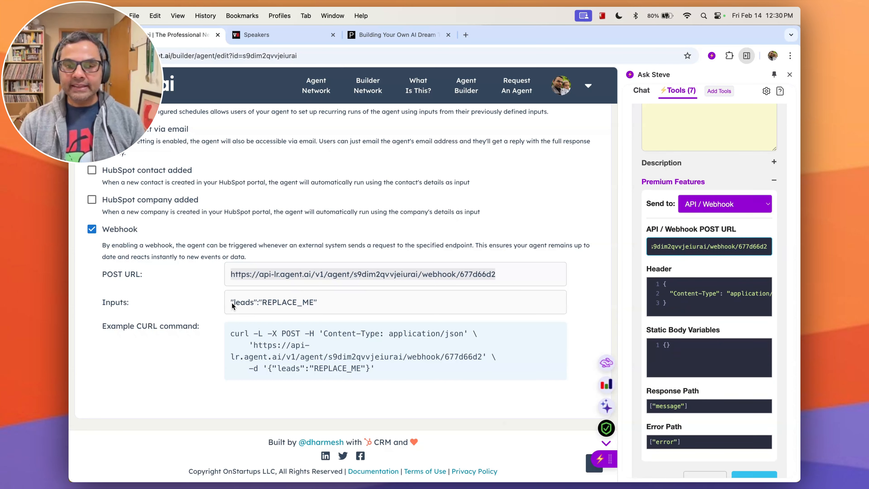
pyautogui.scroll(5, 746, 219)
pyautogui.click(653, 132)
pyautogui.write('[[leads]]')
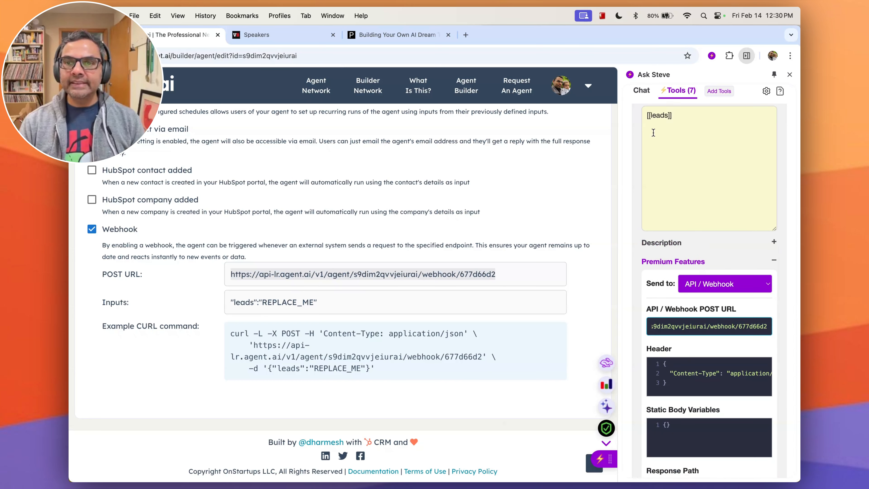
pyautogui.scroll(-4, 682, 346)
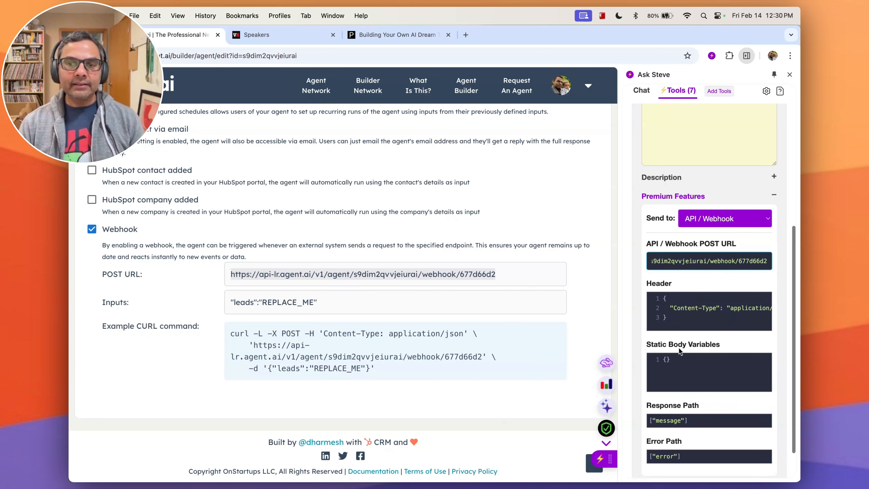
pyautogui.scroll(-1, 680, 387)
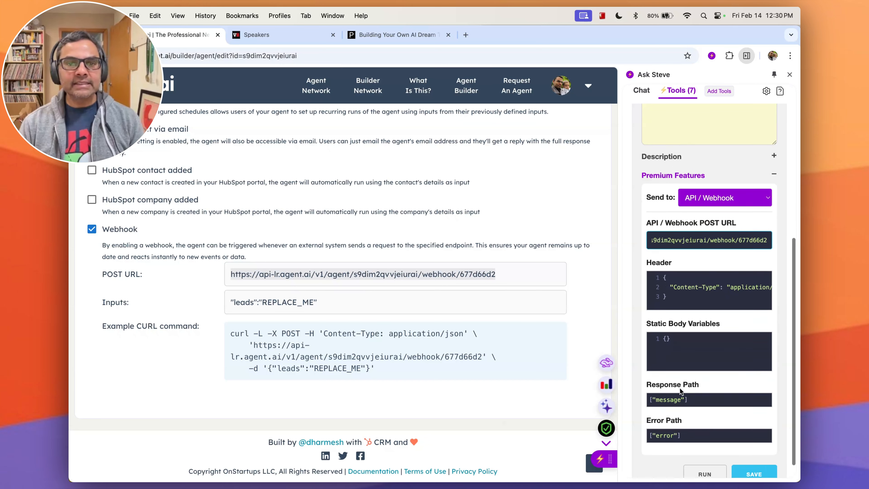
pyautogui.doubleClick(677, 397)
pyautogui.write('respons')
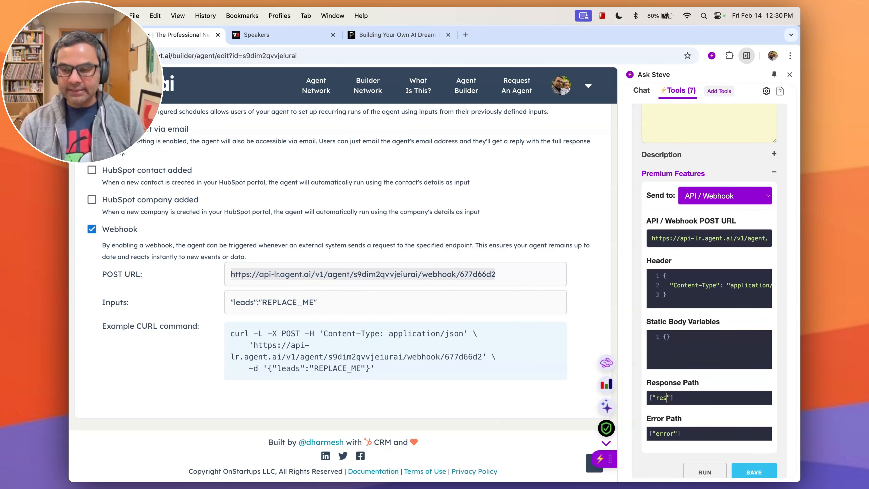
pyautogui.write('e')
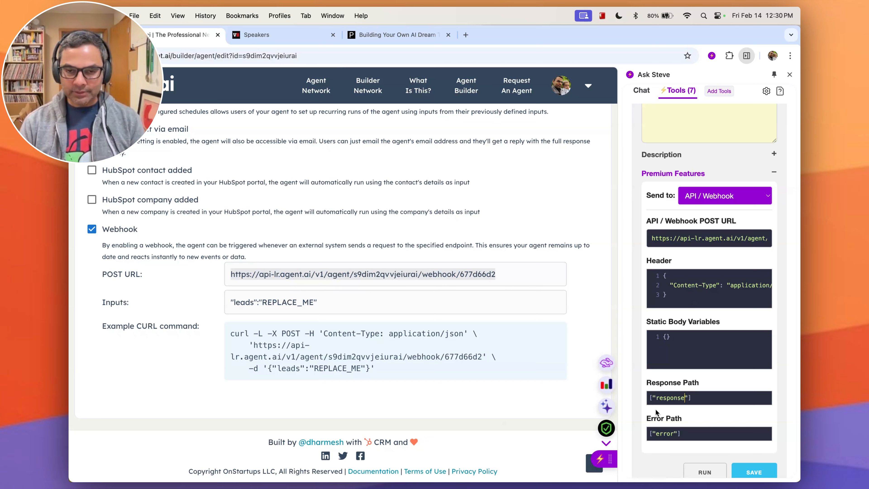
pyautogui.scroll(-1, 718, 434)
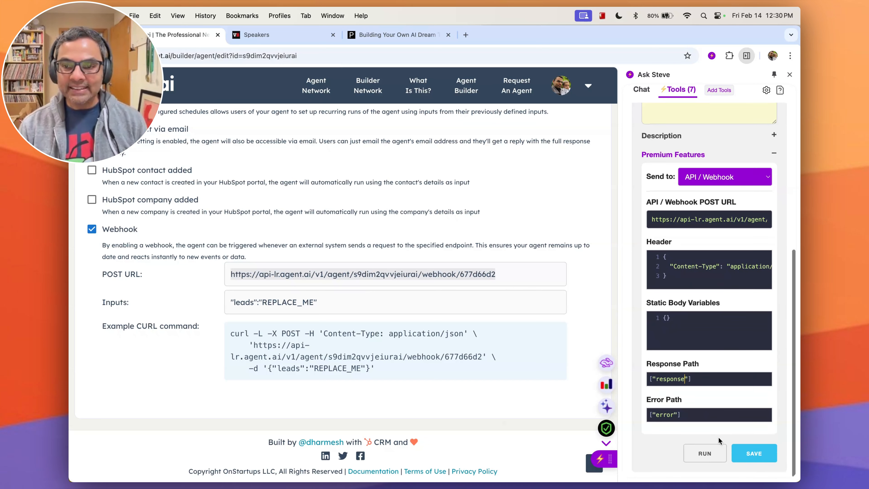
pyautogui.click(754, 456)
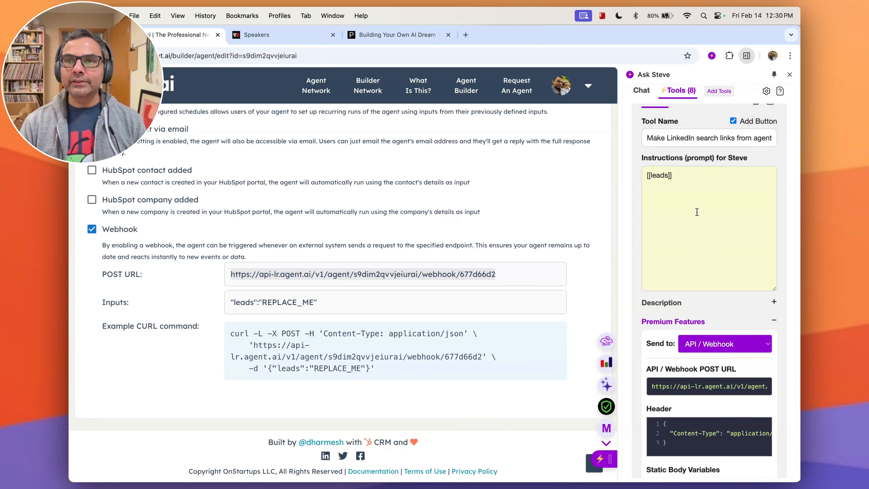
# Upload an image from Downloads as the tool's button icon and update the tool.
pyautogui.click(704, 220)
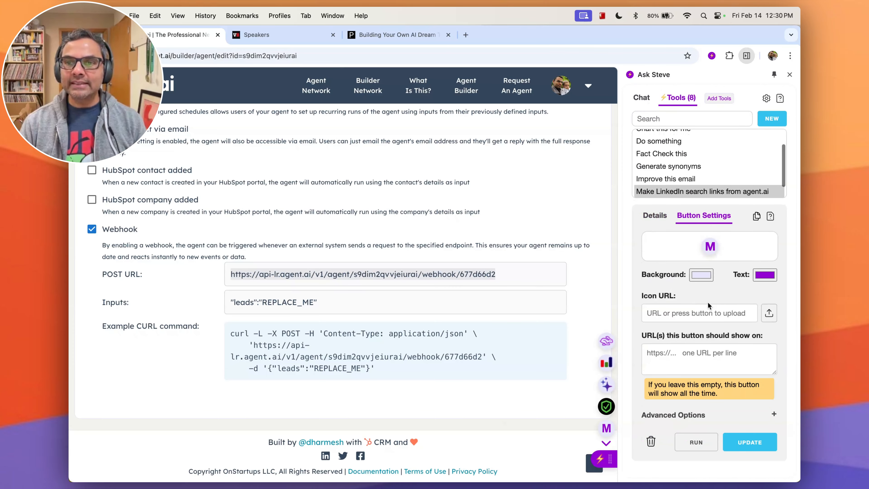
pyautogui.click(768, 314)
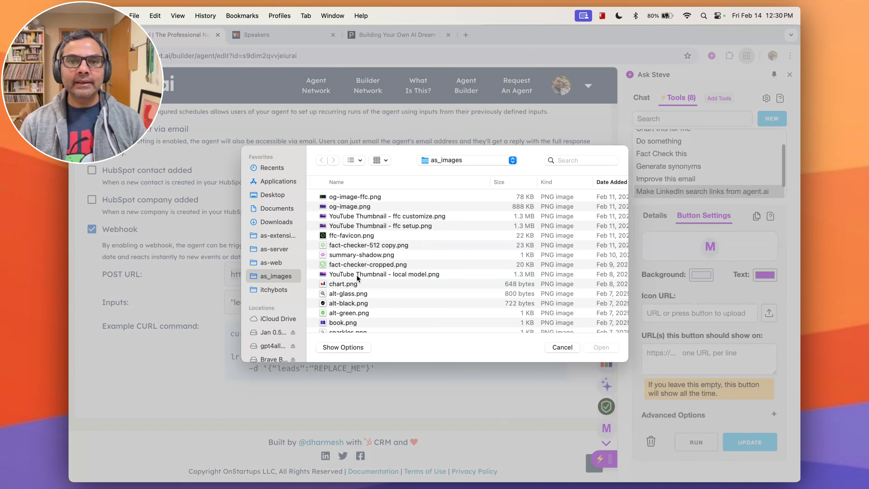
pyautogui.click(277, 221)
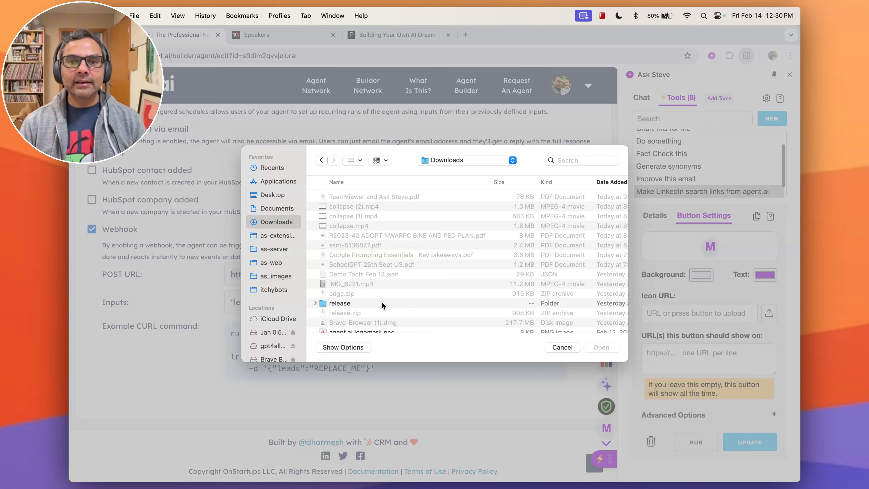
pyautogui.scroll(-4, 383, 305)
pyautogui.click(366, 270)
pyautogui.click(599, 348)
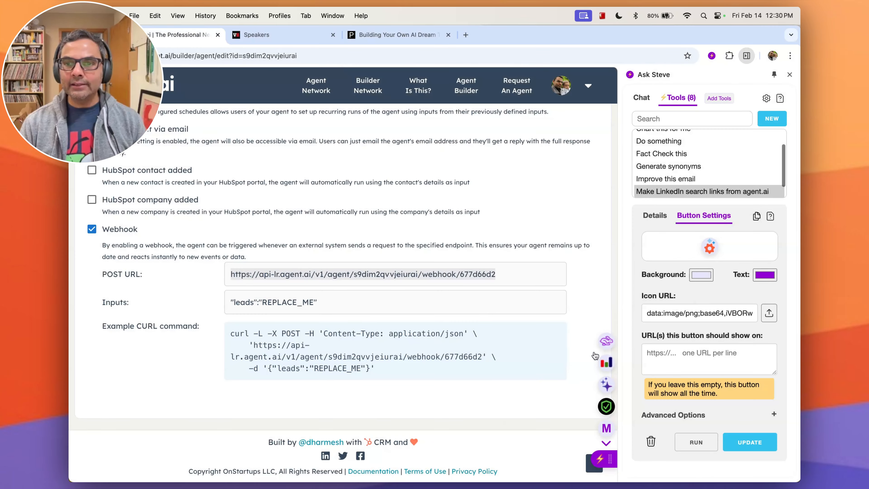
pyautogui.click(749, 442)
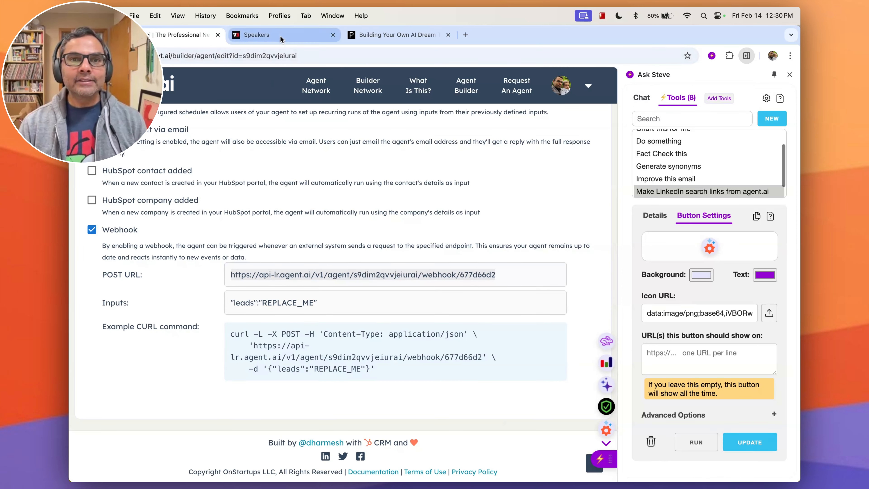
pyautogui.click(270, 35)
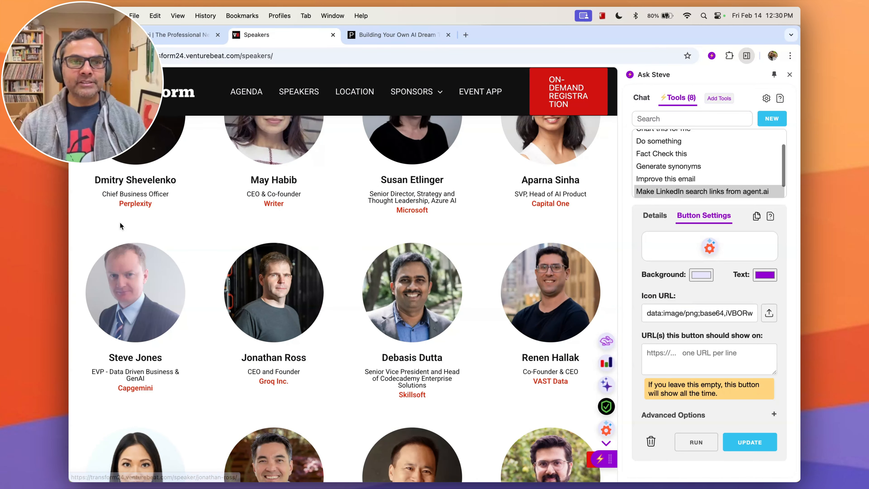
pyautogui.moveTo(120, 233); pyautogui.dragTo(482, 235)
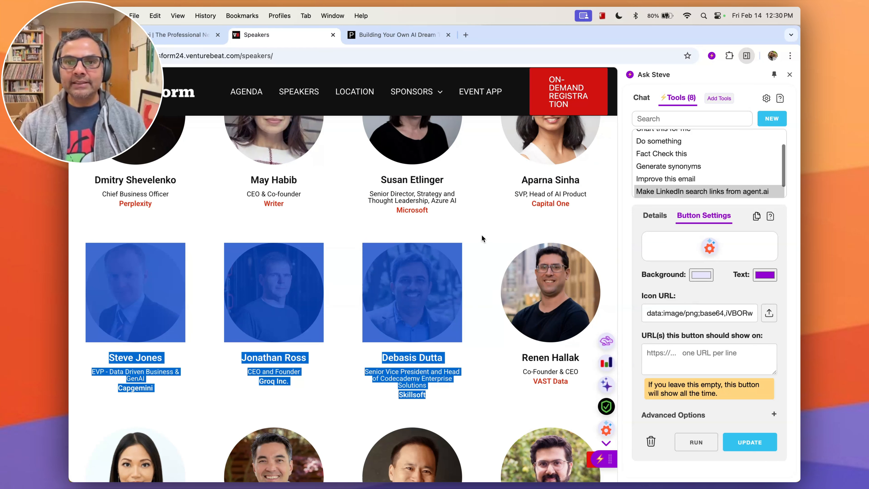
pyautogui.click(605, 428)
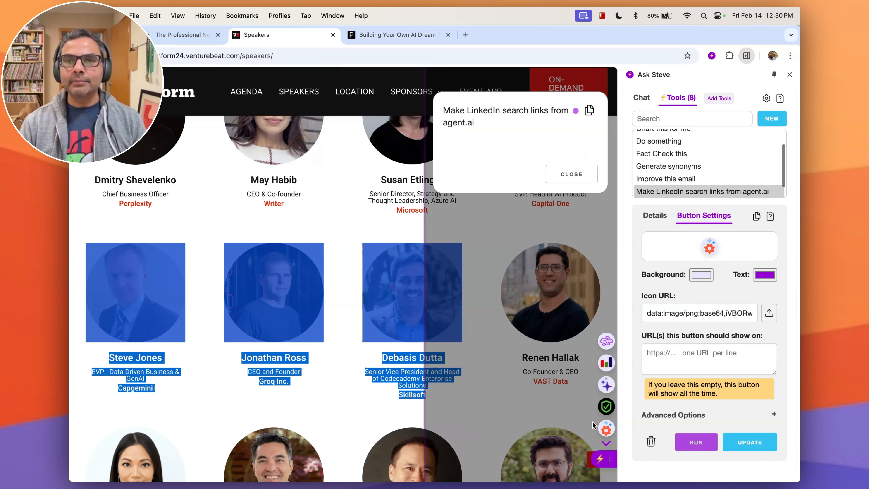
pyautogui.click(789, 75)
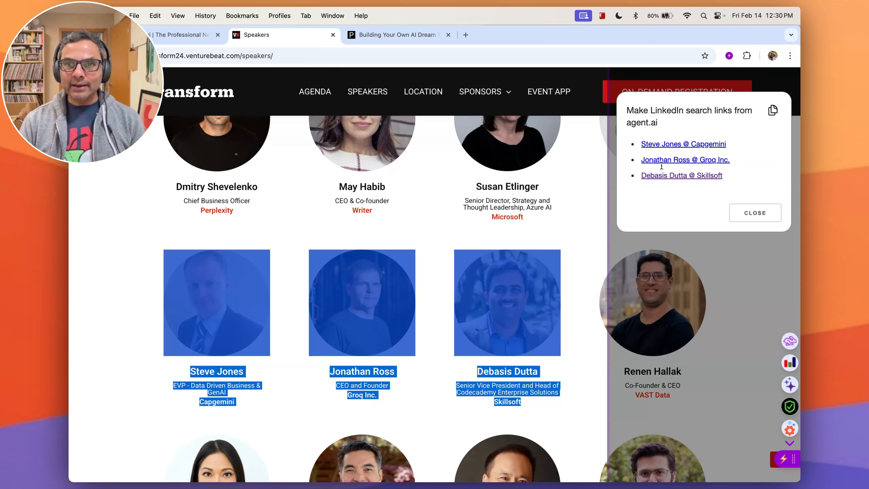
pyautogui.click(666, 144)
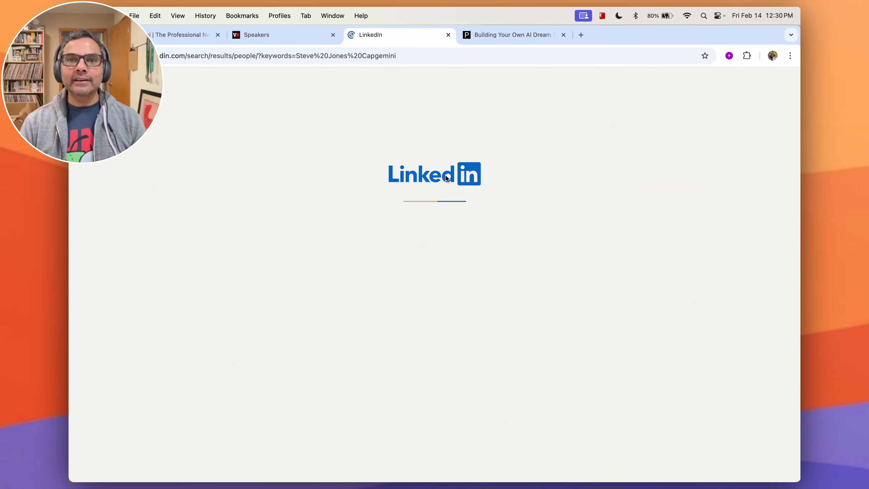
pyautogui.click(229, 247)
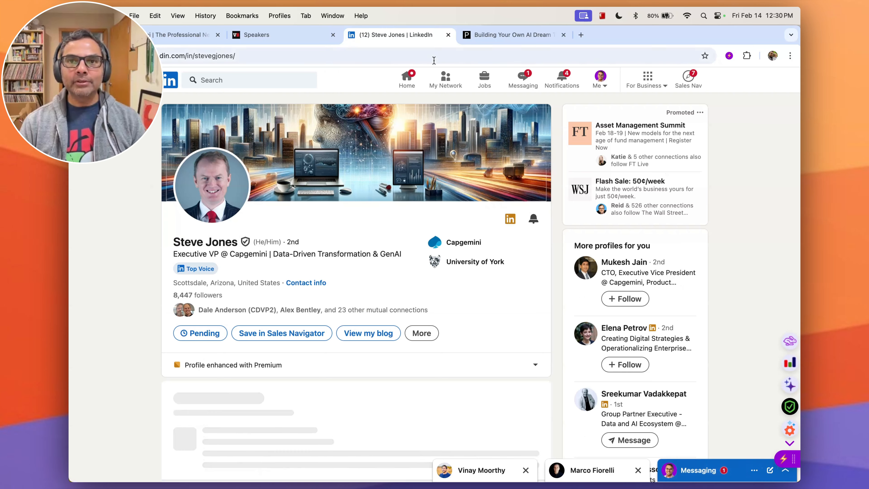
pyautogui.click(448, 34)
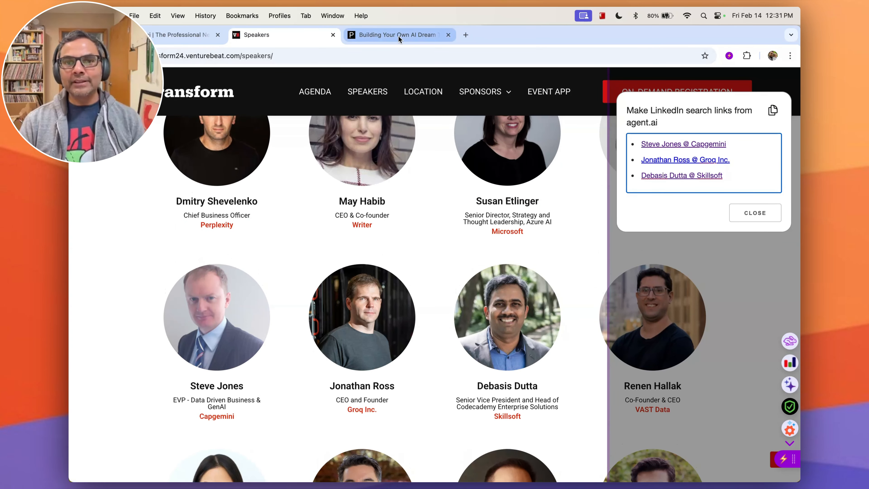
# In the AI dream team article, select the paragraph about Agent.ai and run the LinkedIn search-link tool on it.
pyautogui.click(428, 35)
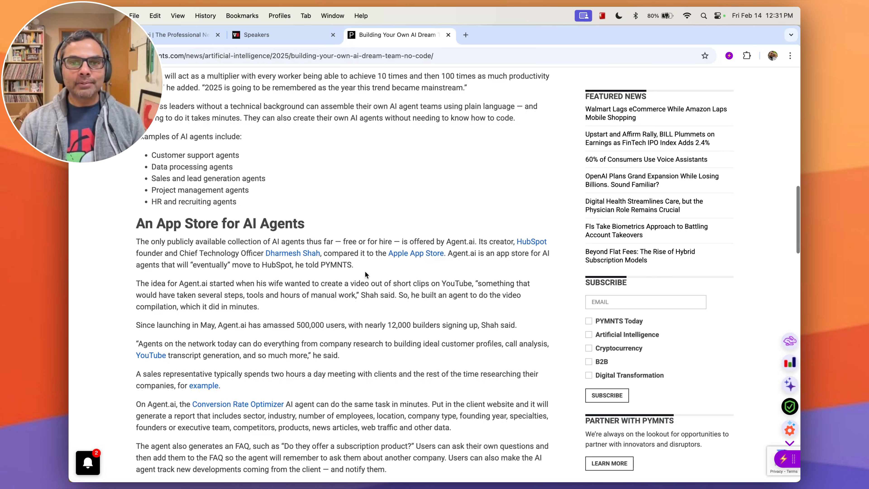
pyautogui.moveTo(358, 266); pyautogui.dragTo(88, 244)
pyautogui.scroll(-1, 90, 244)
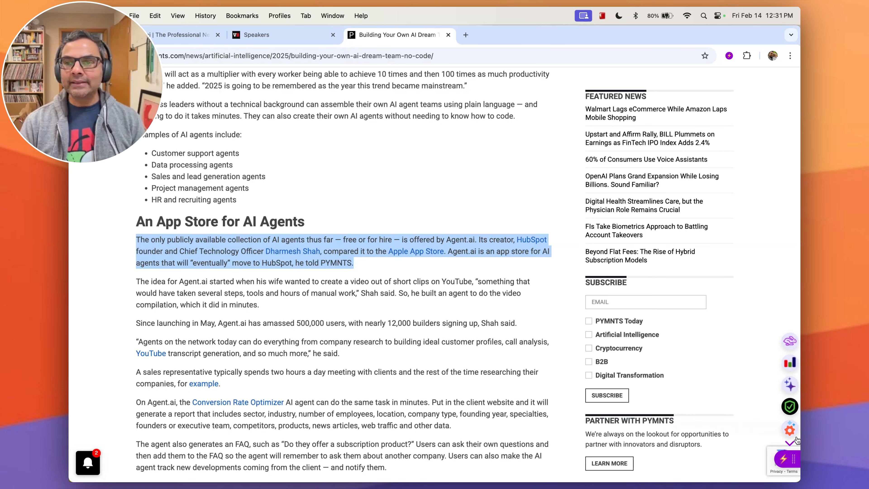
pyautogui.click(789, 430)
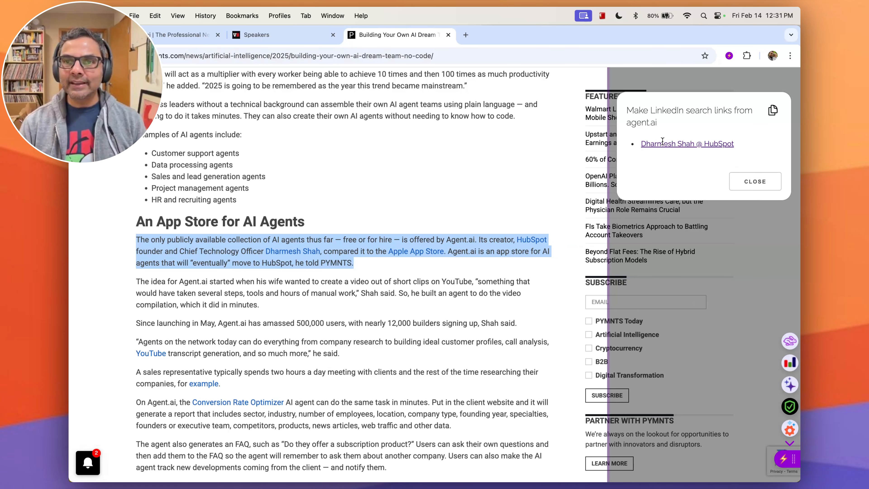
# Open the Dharmesh Shah @ HubSpot search link and the matching LinkedIn profile, then close that tab.
pyautogui.click(669, 144)
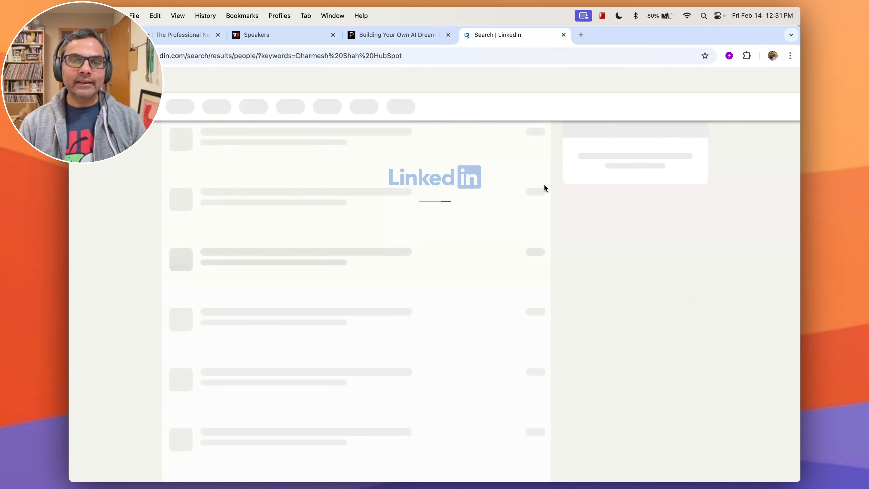
pyautogui.click(207, 191)
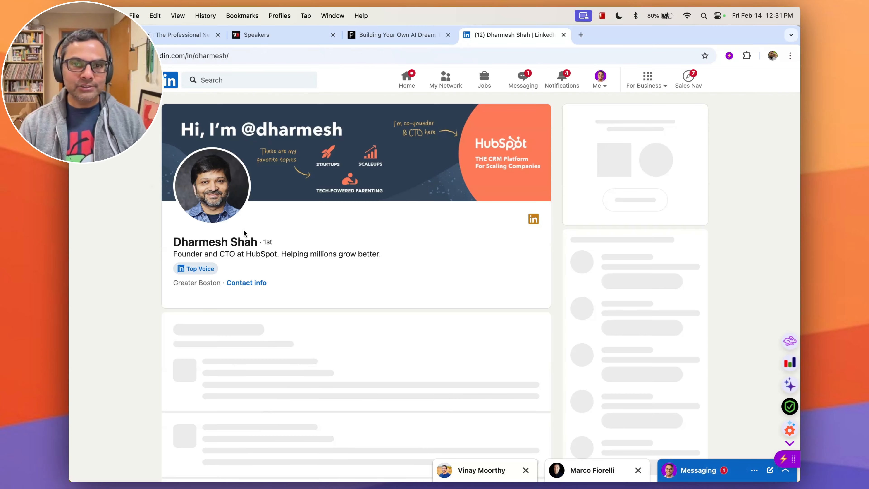
pyautogui.click(563, 35)
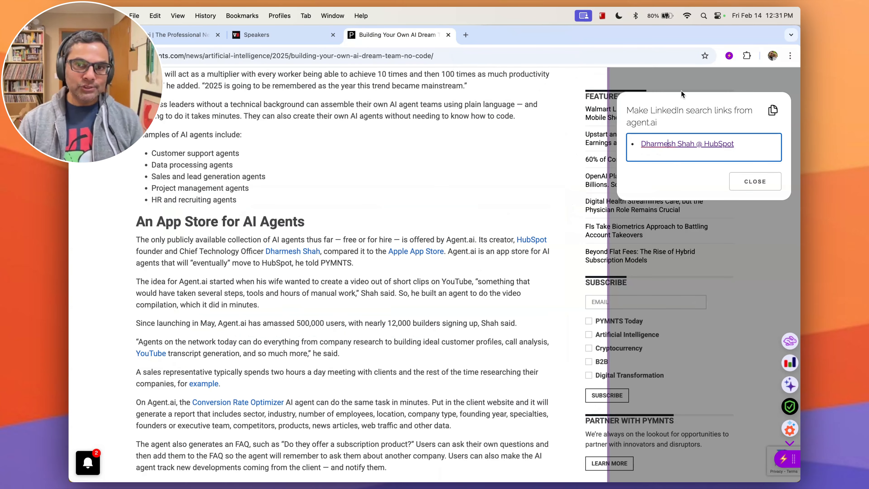